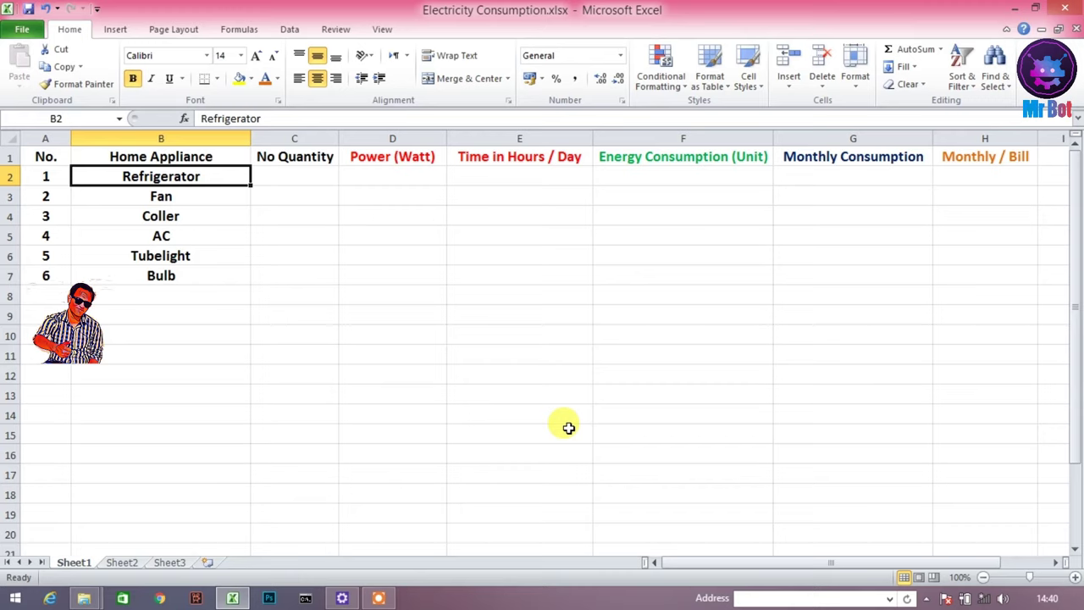
- Enter No Quantity values 1, 2 and 2 for Refrigerator, Fan and Coller
{"action": "key", "text": "Down"}
{"action": "key", "text": "Down"}
{"action": "key", "text": "Down"}
{"action": "key", "text": "Down"}
{"action": "key", "text": "Down"}
{"action": "key", "text": "Down"}
{"action": "key", "text": "Up"}
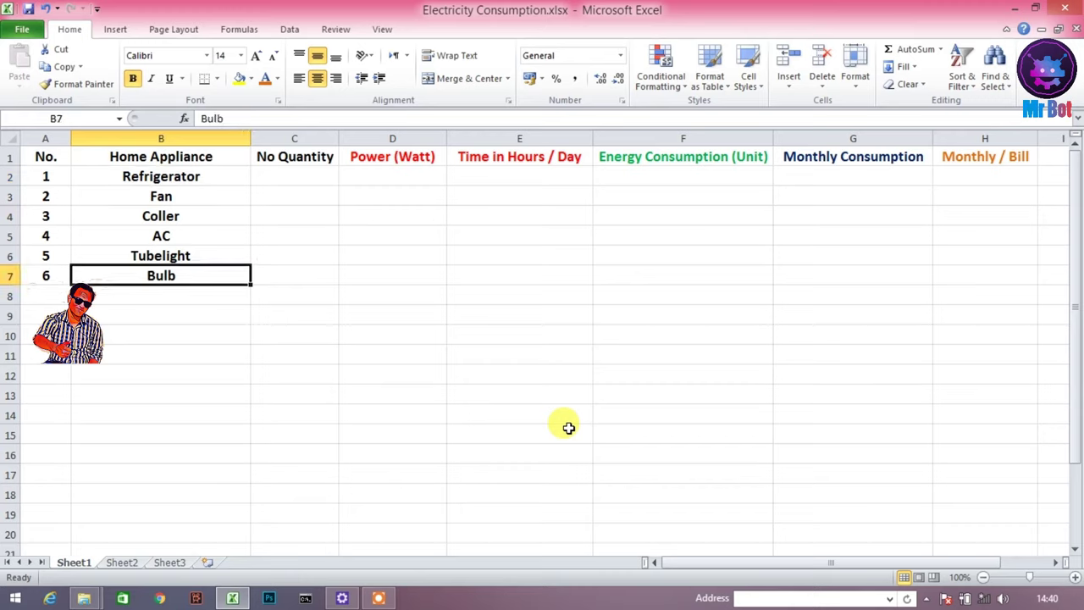
{"action": "key", "text": "Up"}
{"action": "key", "text": "Up"}
{"action": "key", "text": "Up"}
{"action": "key", "text": "Up"}
{"action": "key", "text": "Up"}
{"action": "key", "text": "Down"}
{"action": "key", "text": "Down"}
{"action": "key", "text": "Down"}
{"action": "key", "text": "Down"}
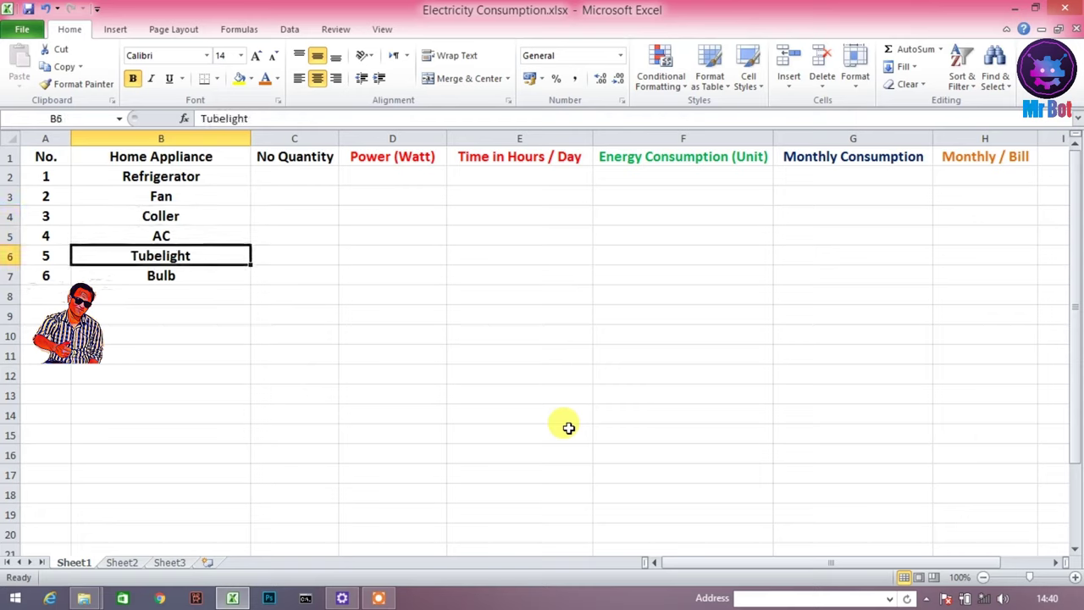
{"action": "key", "text": "Down"}
{"action": "key", "text": "Up"}
{"action": "key", "text": "Up"}
{"action": "key", "text": "Up"}
{"action": "key", "text": "Up"}
{"action": "key", "text": "Up"}
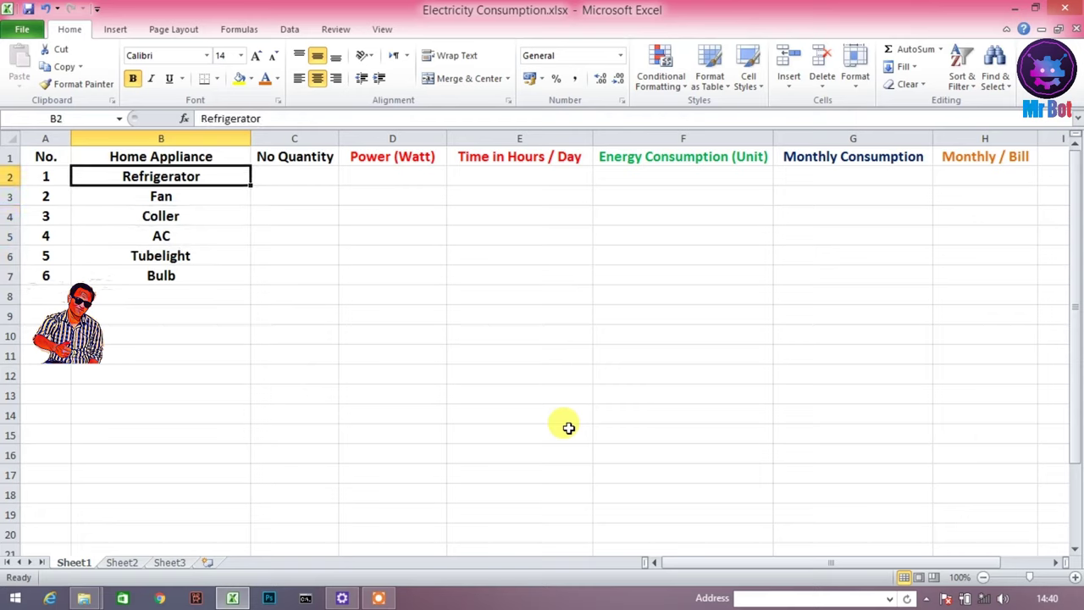
{"action": "key", "text": "Right"}
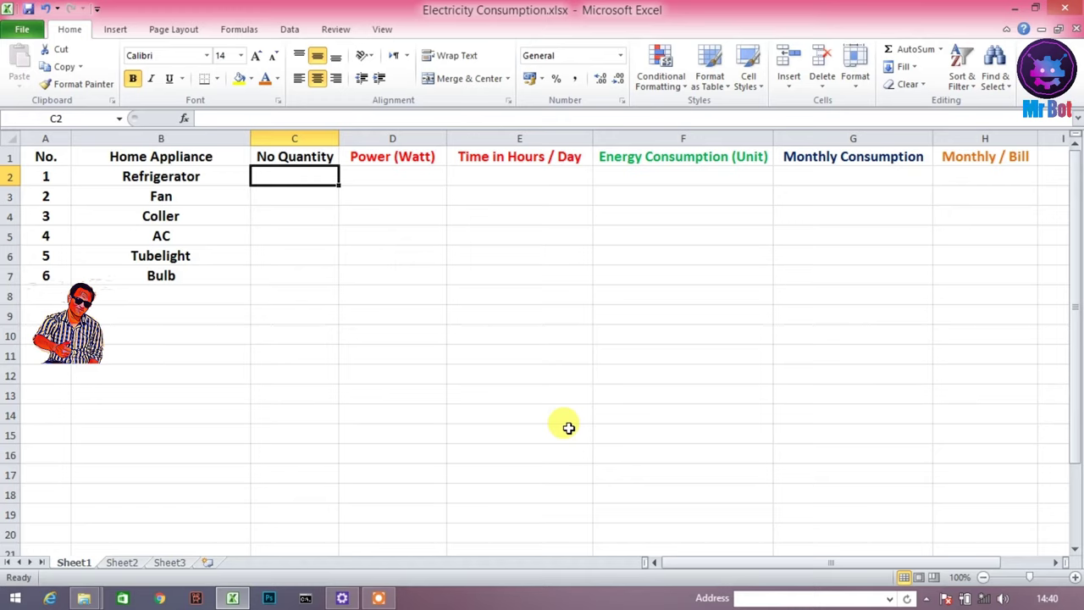
{"action": "key", "text": "Down"}
{"action": "key", "text": "Left"}
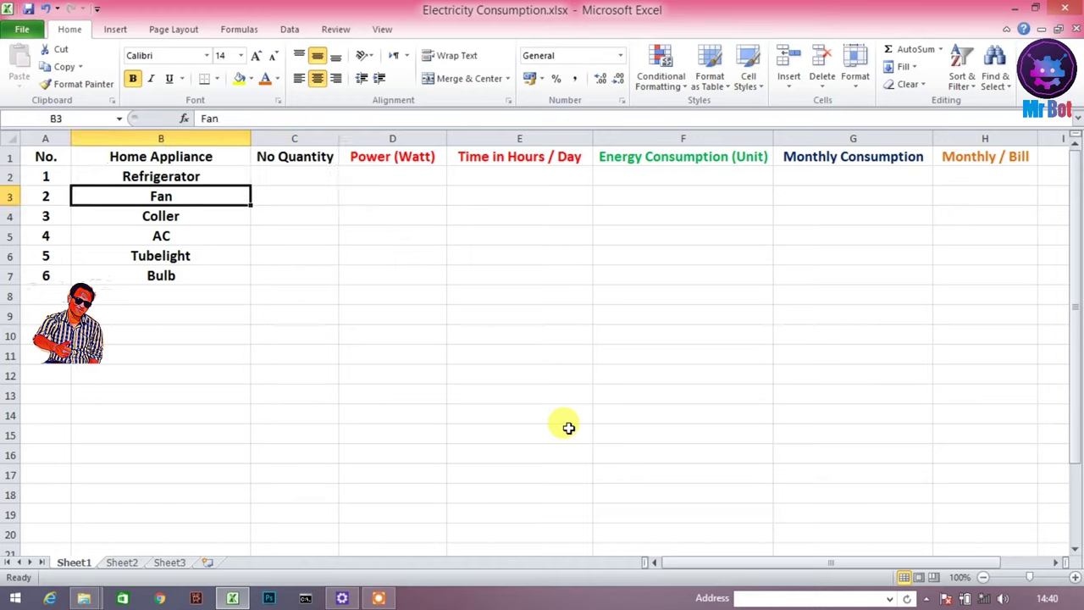
{"action": "key", "text": "Up"}
{"action": "key", "text": "Right"}
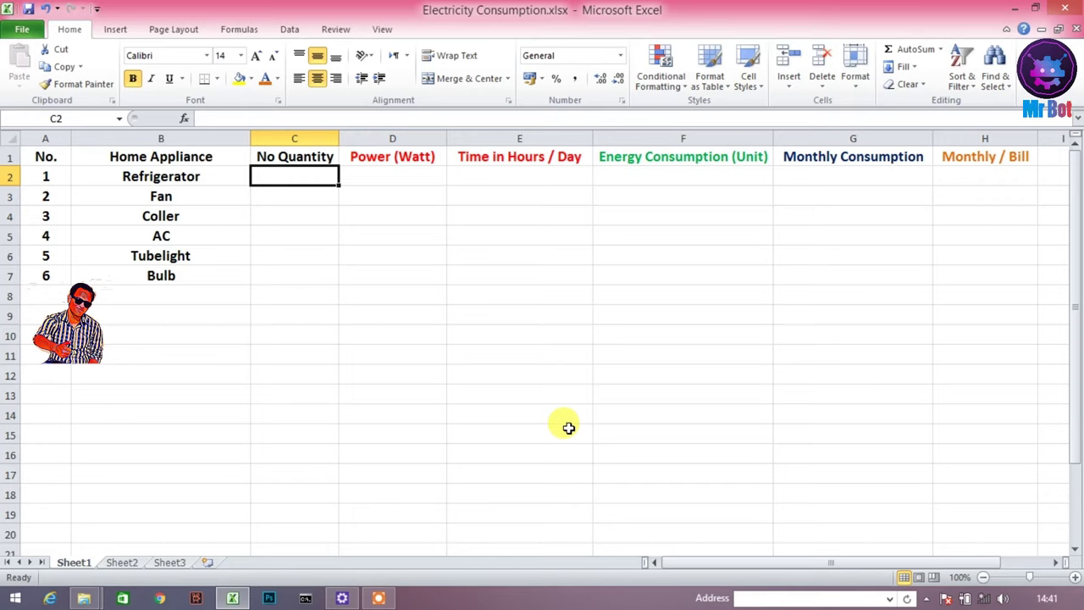
{"action": "type", "text": "1"}
{"action": "key", "text": "Return"}
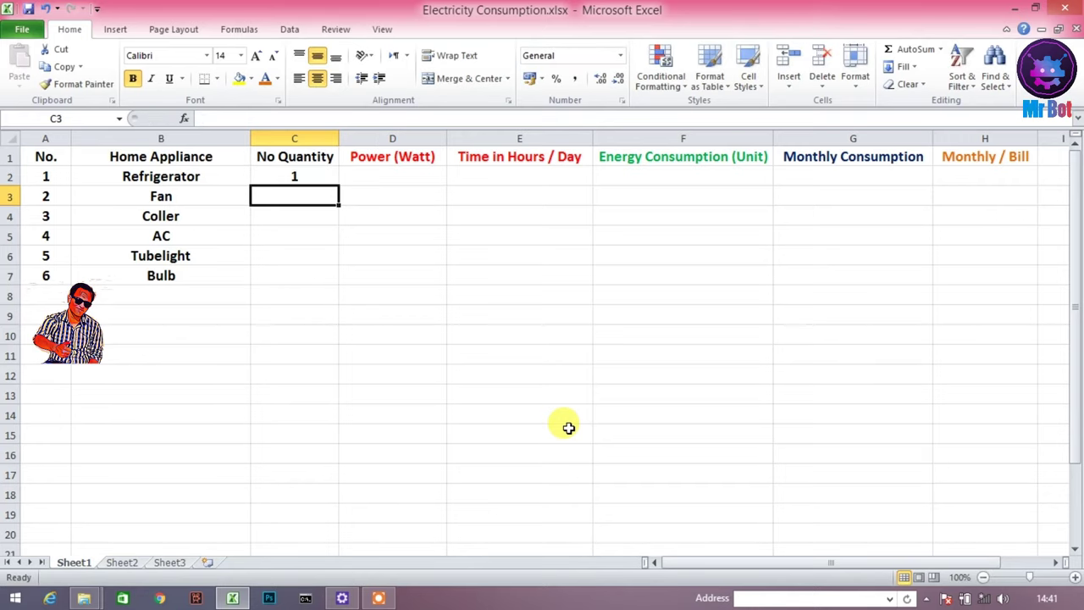
{"action": "type", "text": "2"}
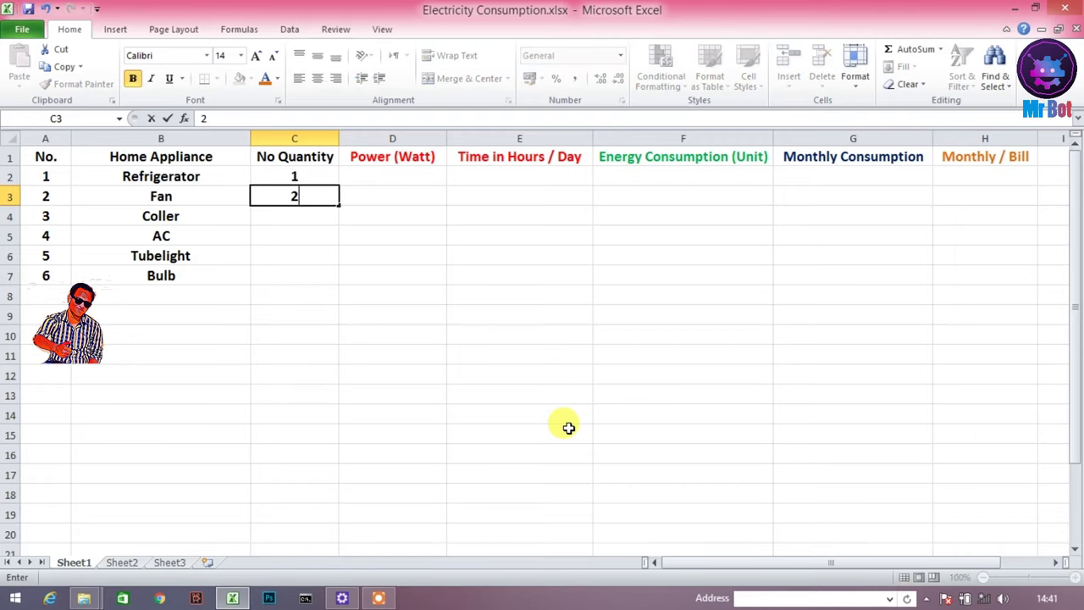
{"action": "key", "text": "Return"}
{"action": "type", "text": "2"}
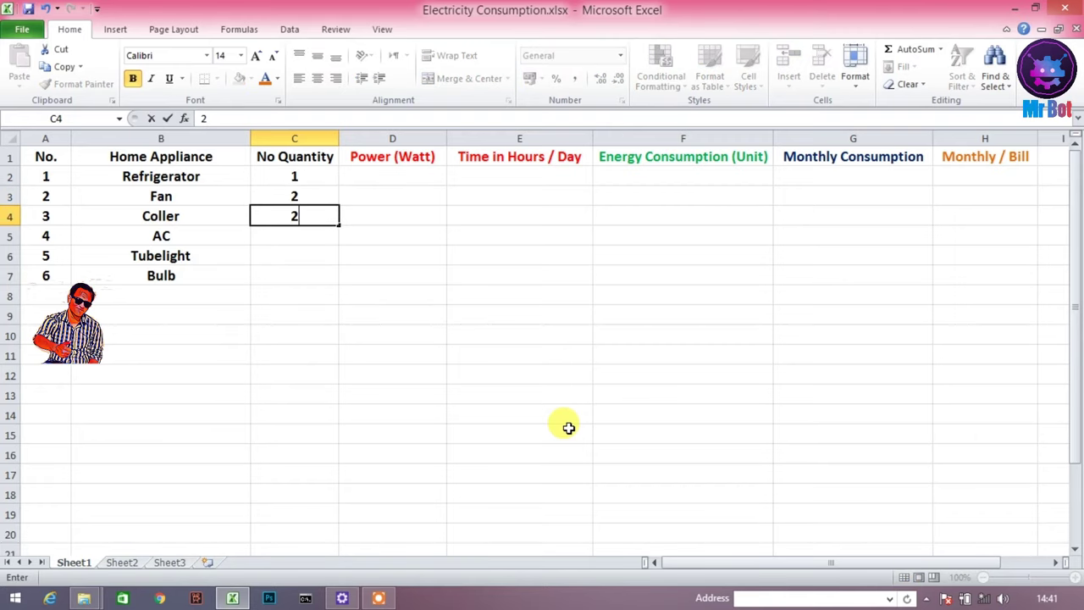
{"action": "key", "text": "Return"}
- Enter No Quantity values 1, 4 and 5 for AC, Tubelight and Bulb
{"action": "type", "text": "1"}
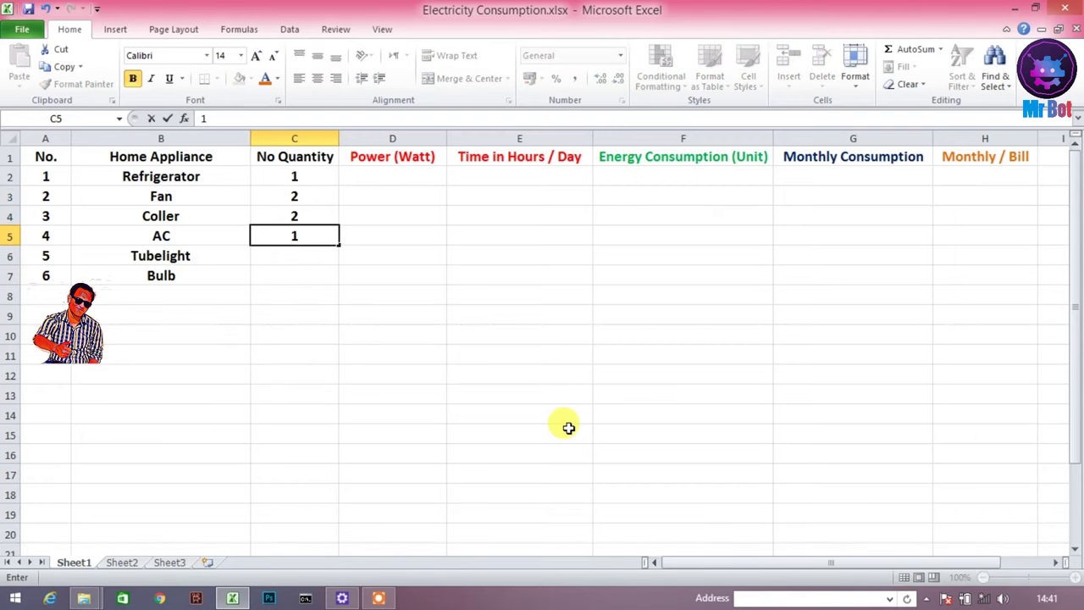
{"action": "key", "text": "Return"}
{"action": "type", "text": "4"}
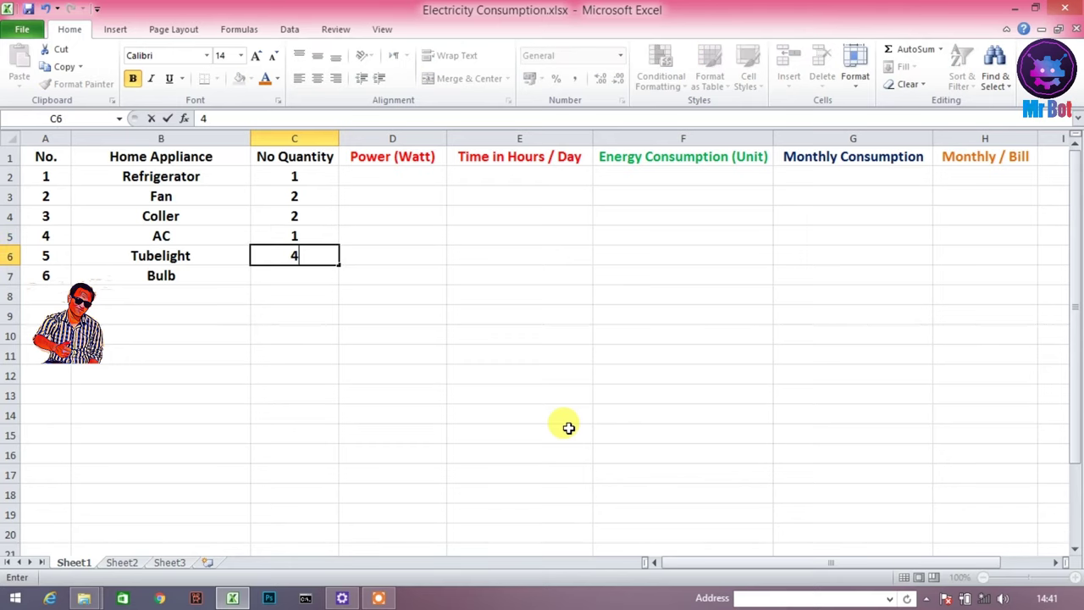
{"action": "key", "text": "Return"}
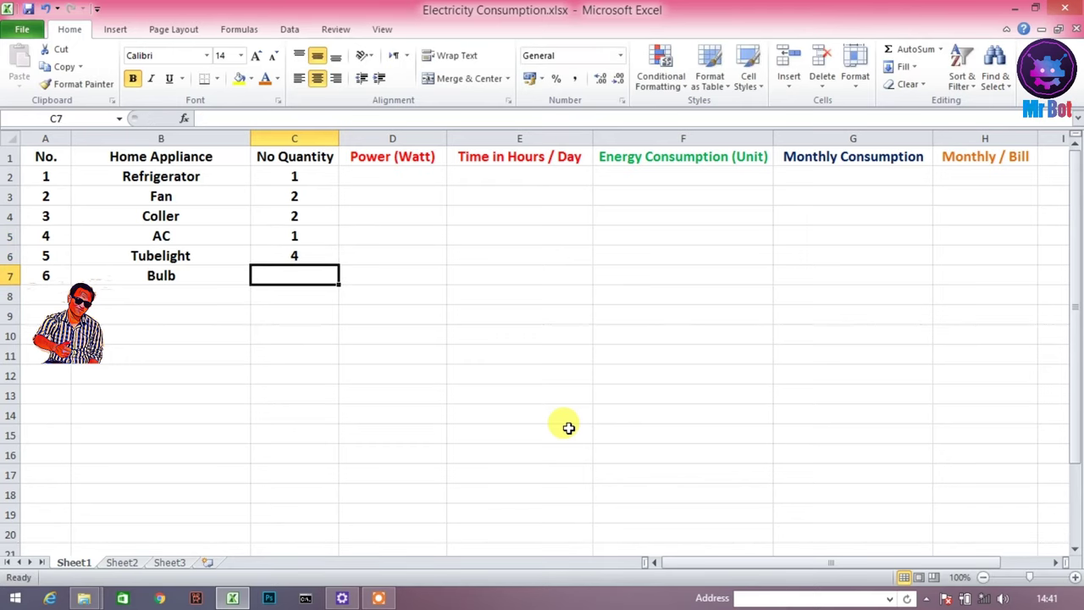
{"action": "type", "text": "5"}
{"action": "key", "text": "Return"}
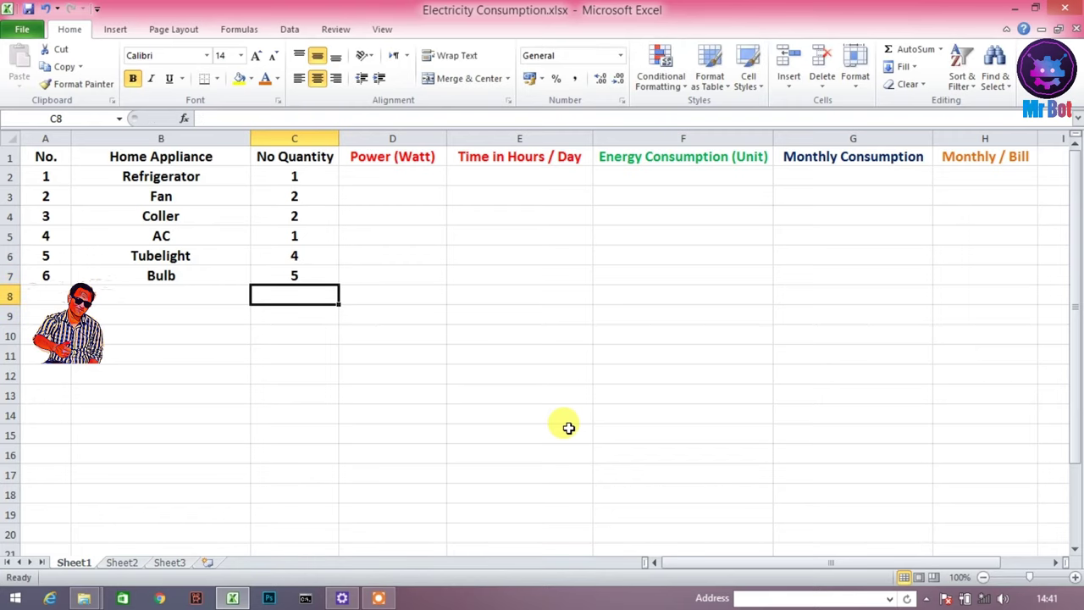
{"action": "key", "text": "Right"}
{"action": "key", "text": "Up"}
{"action": "key", "text": "Up"}
{"action": "key", "text": "Up"}
{"action": "key", "text": "Up"}
{"action": "key", "text": "Up"}
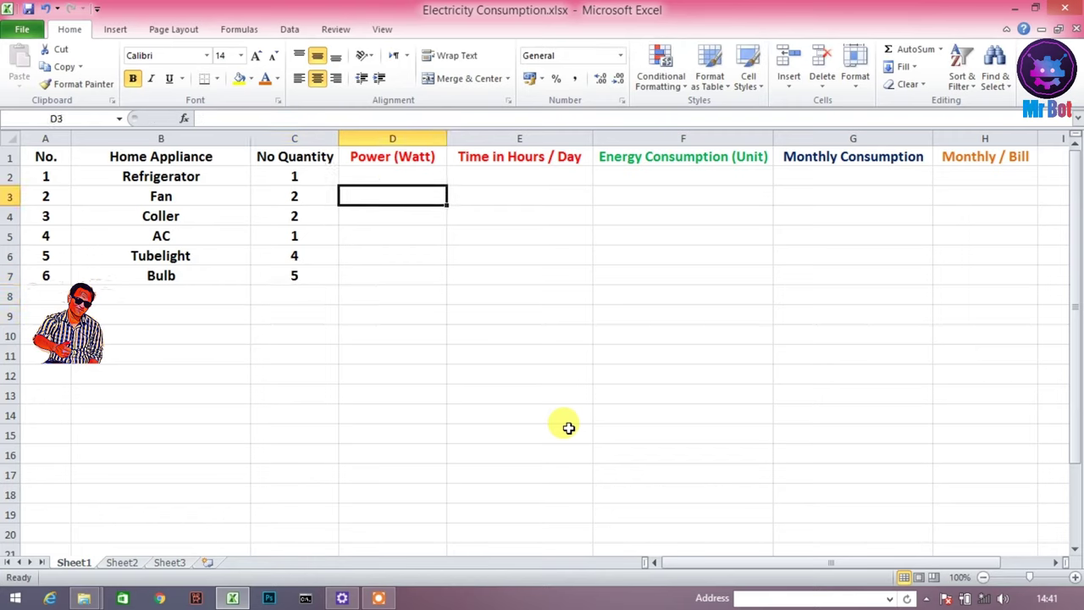
{"action": "key", "text": "Up"}
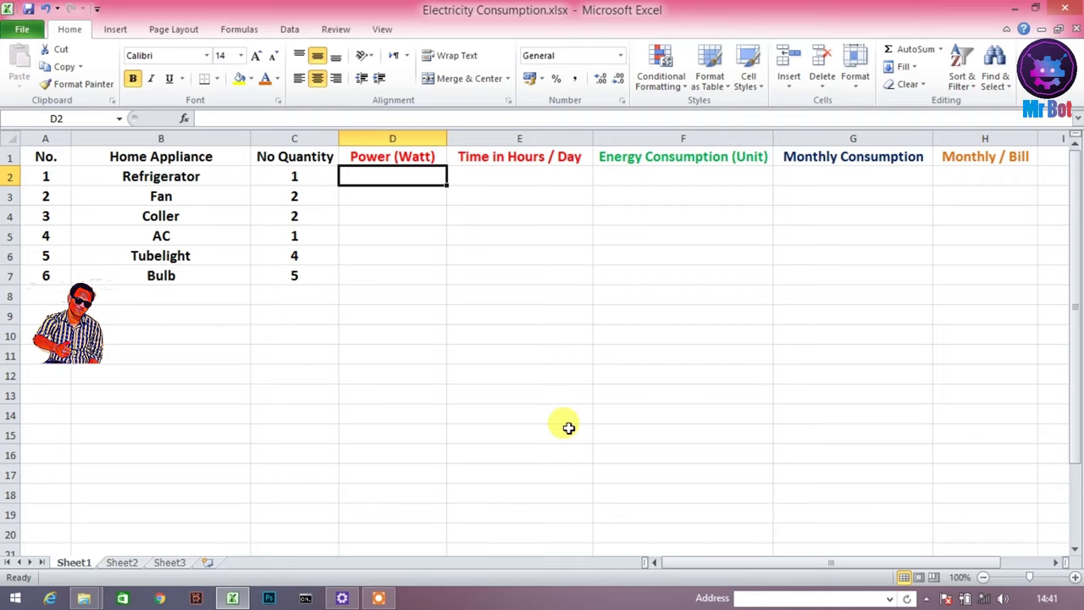
- Enter Power (Watt) values 240, 180 and 220 in D2:D4 for Refrigerator, Fan and Coller
{"action": "type", "text": "240"}
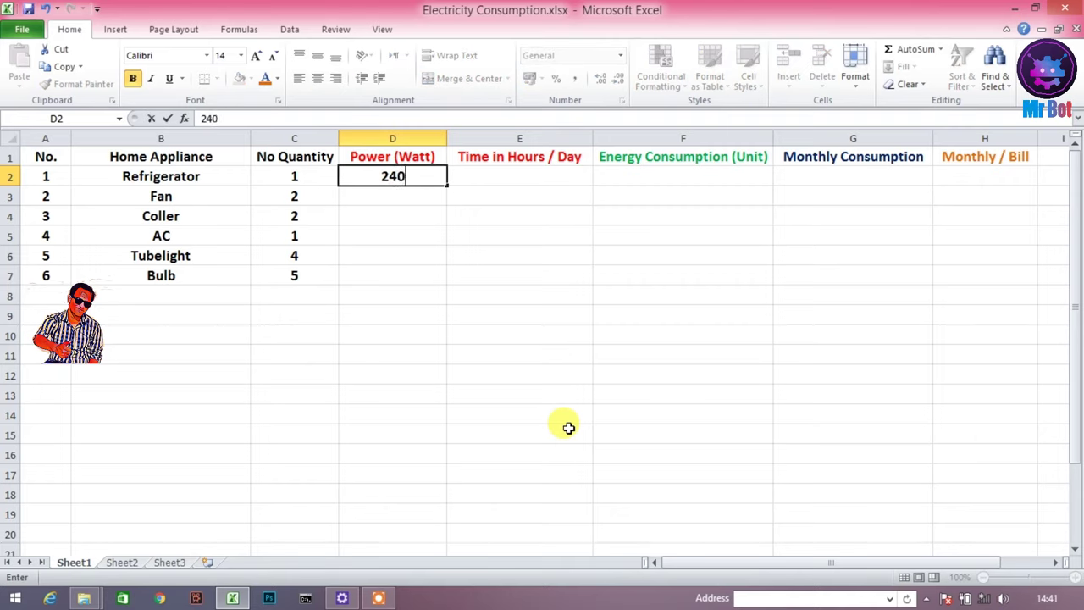
{"action": "key", "text": "Return"}
{"action": "type", "text": "180"}
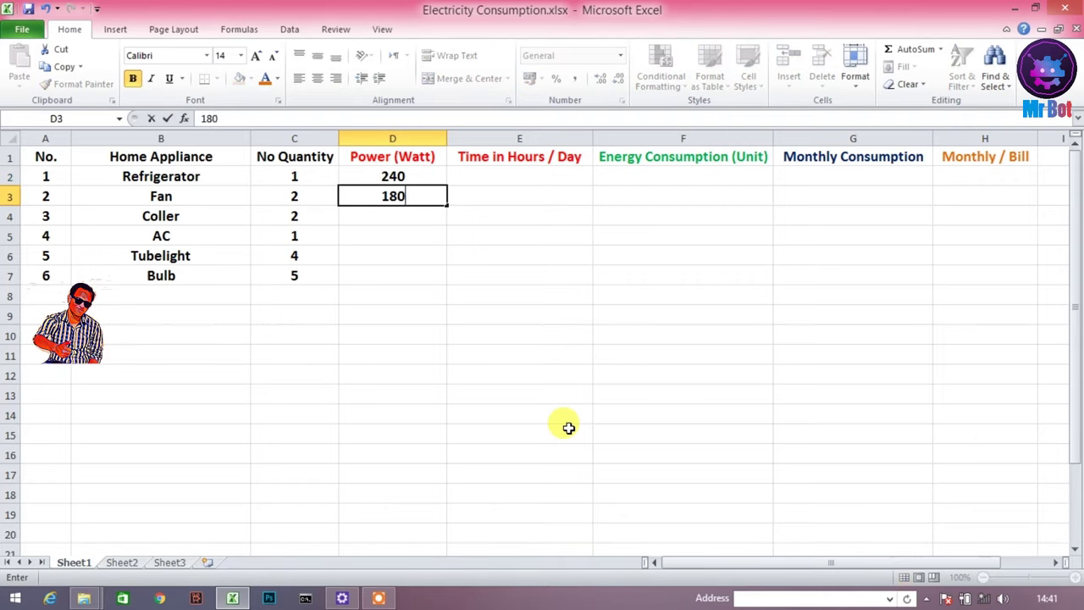
{"action": "key", "text": "Return"}
{"action": "type", "text": "22"}
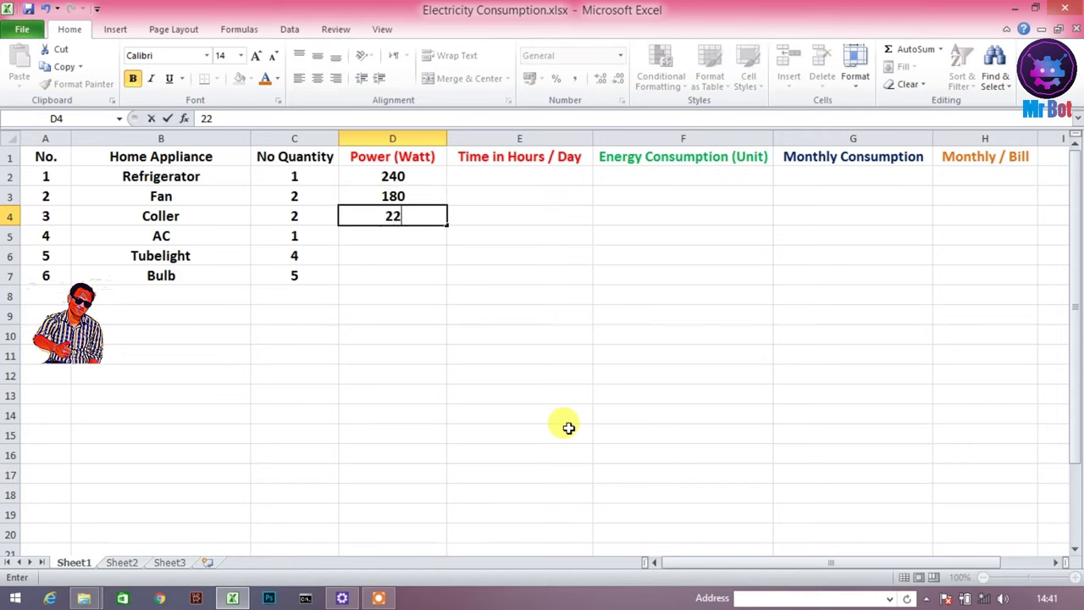
{"action": "type", "text": "0"}
{"action": "key", "text": "Return"}
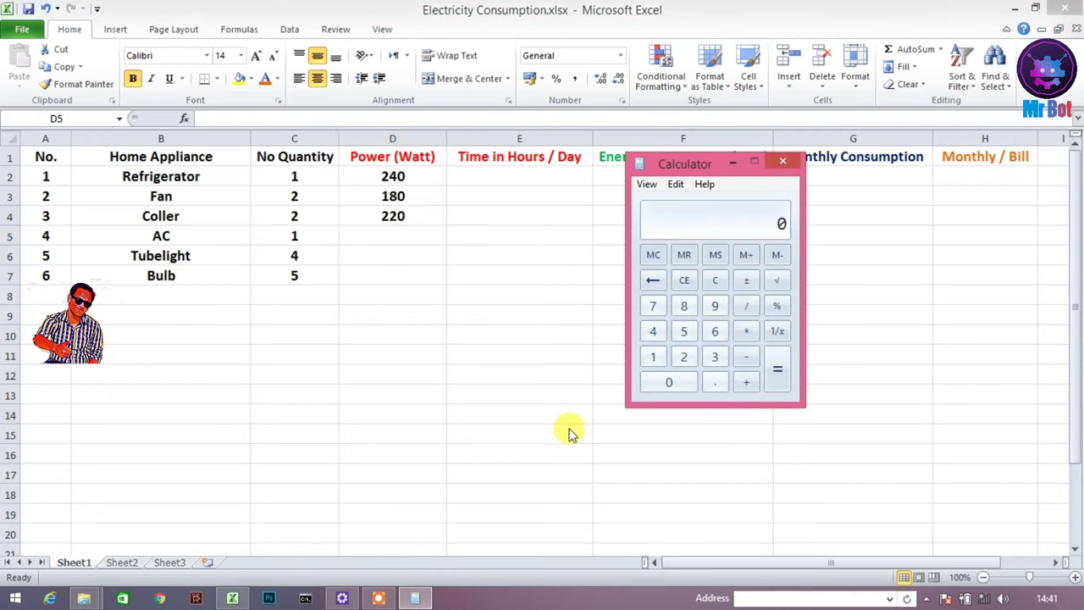
- Calculate 3504 × 2 in Calculator to get 7008
{"action": "type", "text": "35"}
{"action": "type", "text": "04"}
{"action": "key", "text": "asterisk"}
{"action": "type", "text": "2"}
{"action": "key", "text": "Return"}
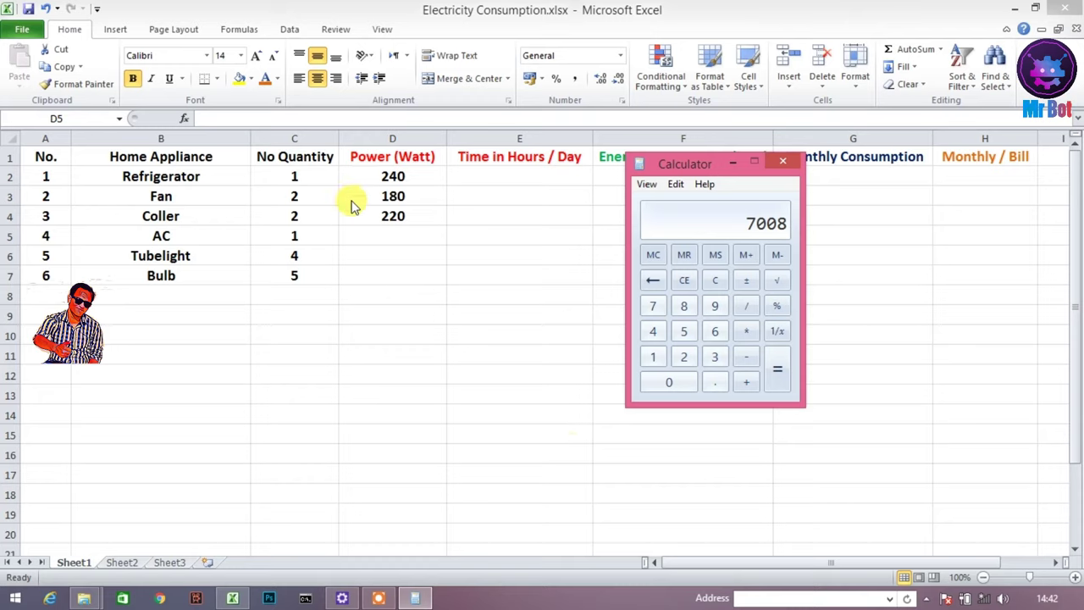
- Enter Power (Watt) values 7008, 40 and 20 for AC, Tubelight and Bulb
{"action": "left_click", "coordinate": [383, 235]}
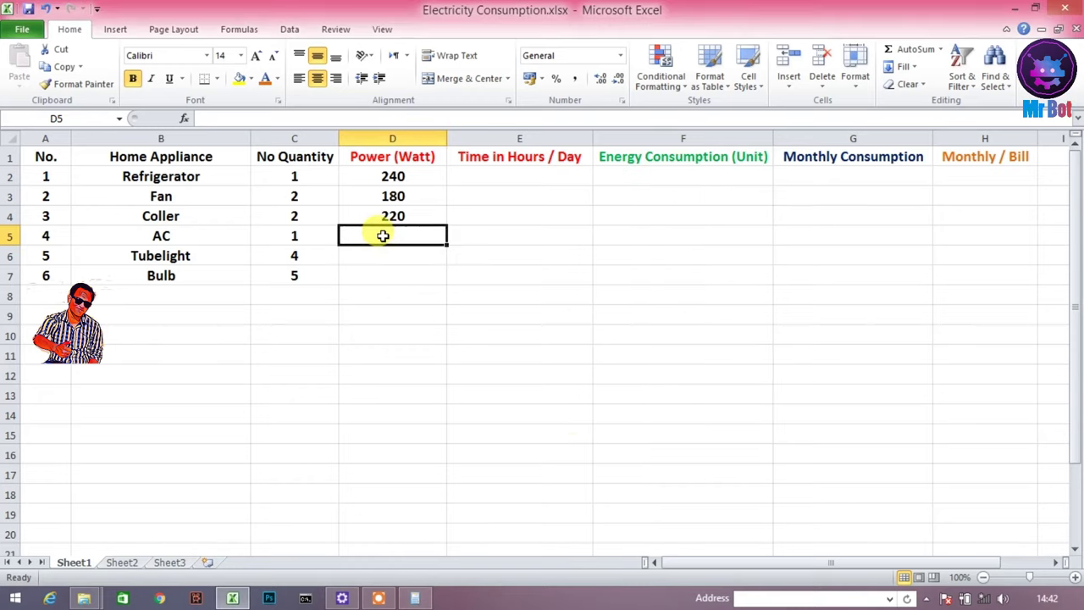
{"action": "type", "text": "700"}
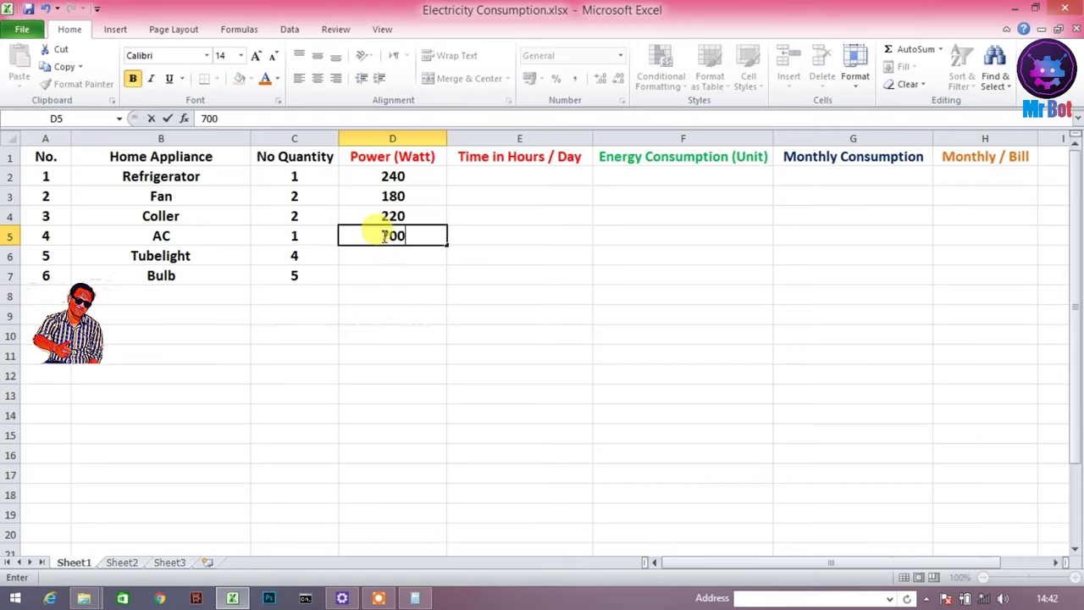
{"action": "type", "text": "8"}
{"action": "key", "text": "Return"}
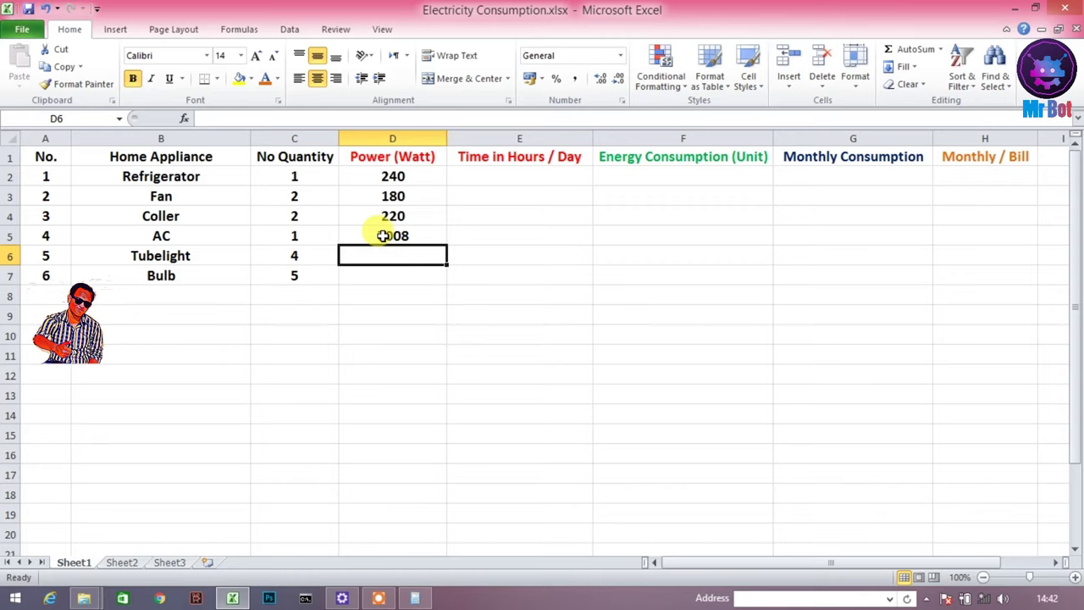
{"action": "type", "text": "8"}
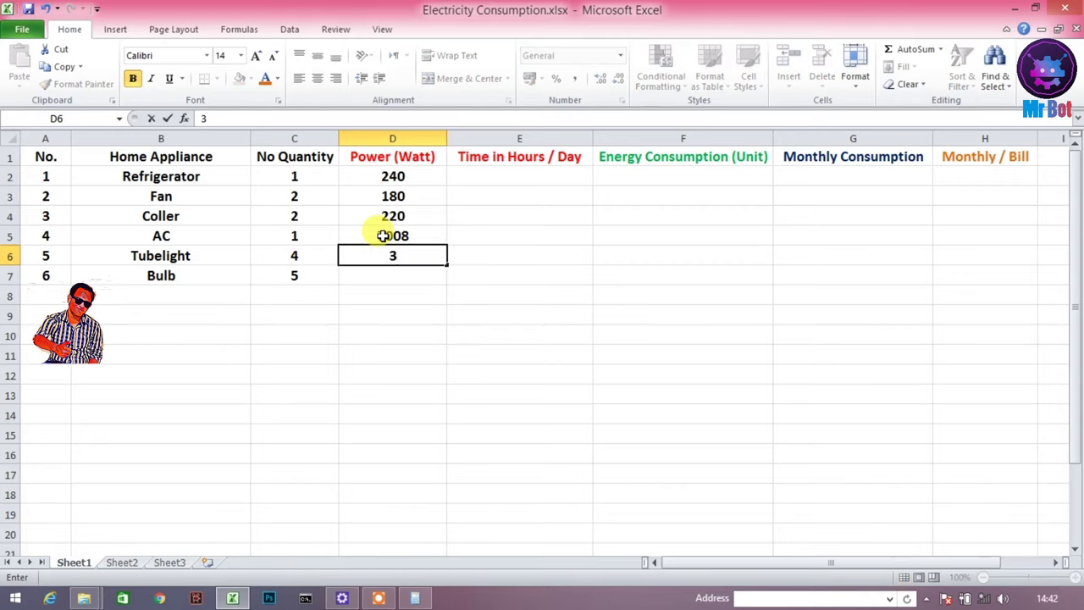
{"action": "key", "text": "BackSpace"}
{"action": "type", "text": "4"}
{"action": "type", "text": "0"}
{"action": "key", "text": "Return"}
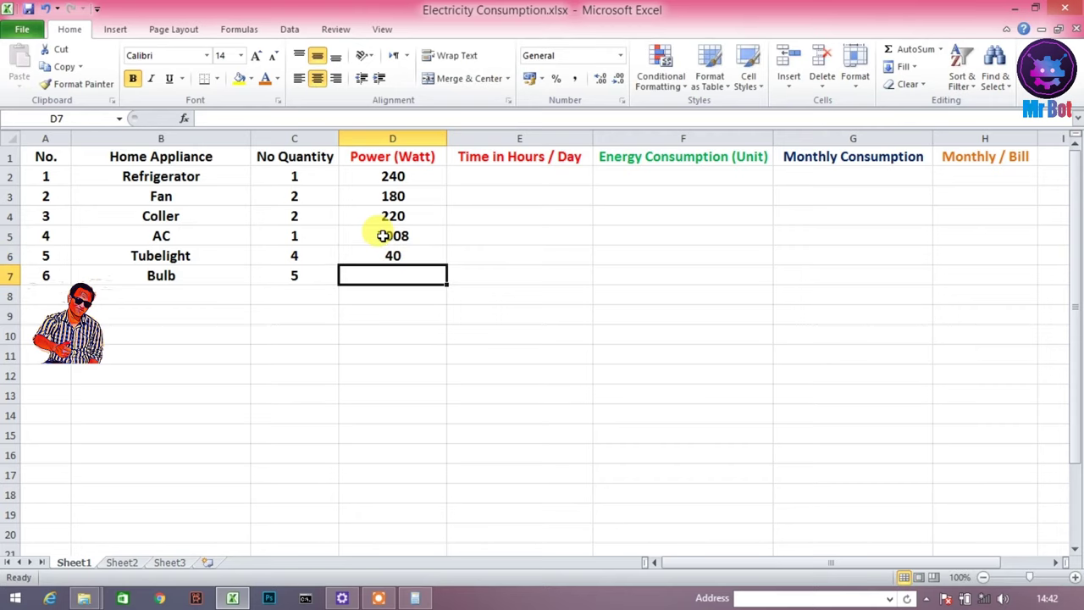
{"action": "type", "text": "20"}
{"action": "key", "text": "Return"}
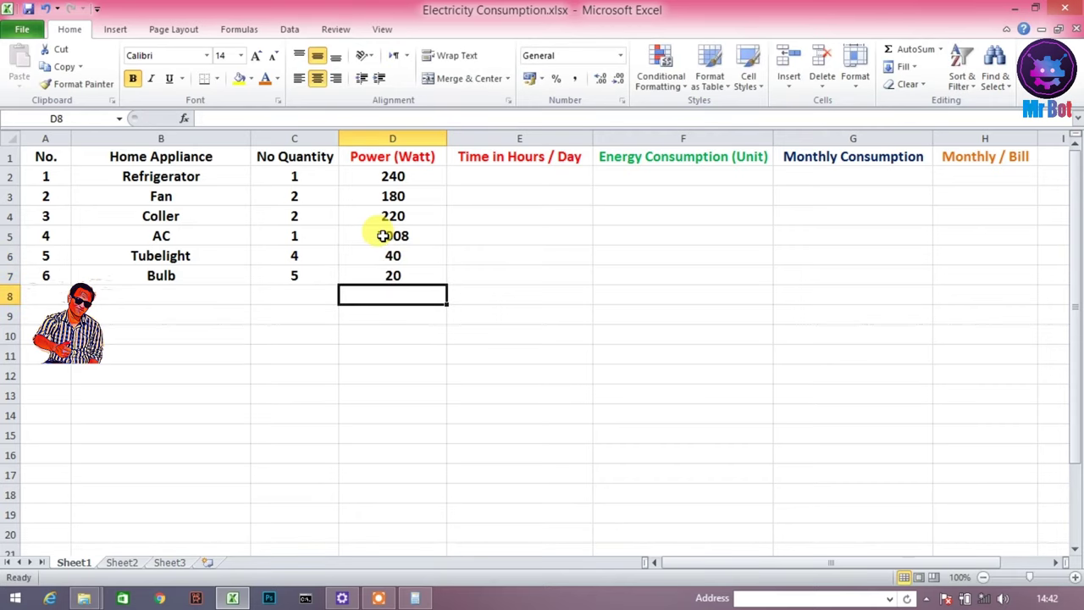
{"action": "key", "text": "Right"}
{"action": "key", "text": "Right"}
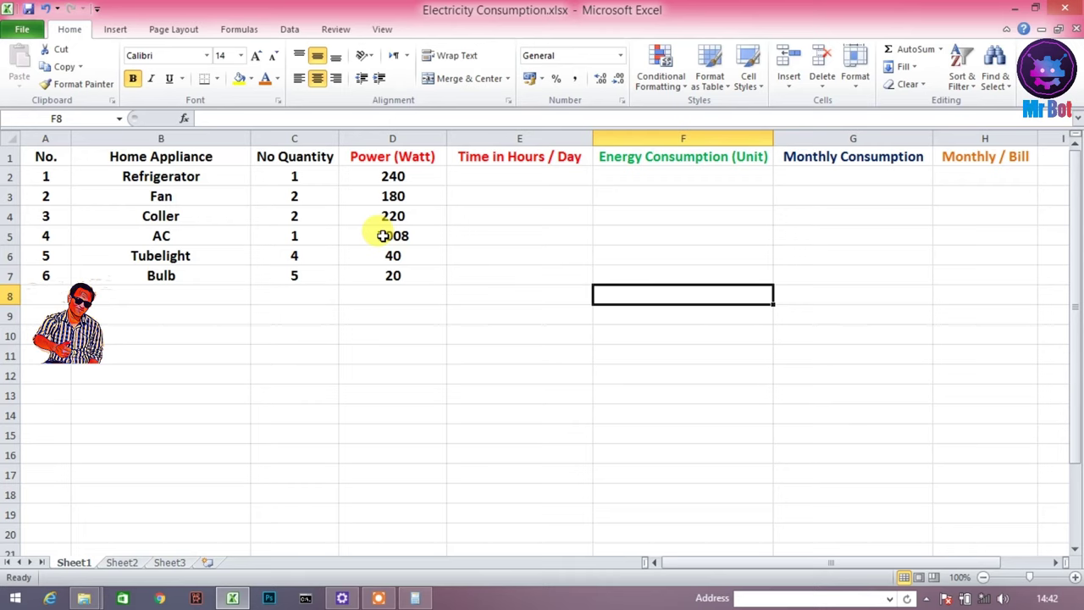
- Enter 24, 18 and 12 hours per day for Refrigerator, Fan and Coller
{"action": "left_click", "coordinate": [552, 176]}
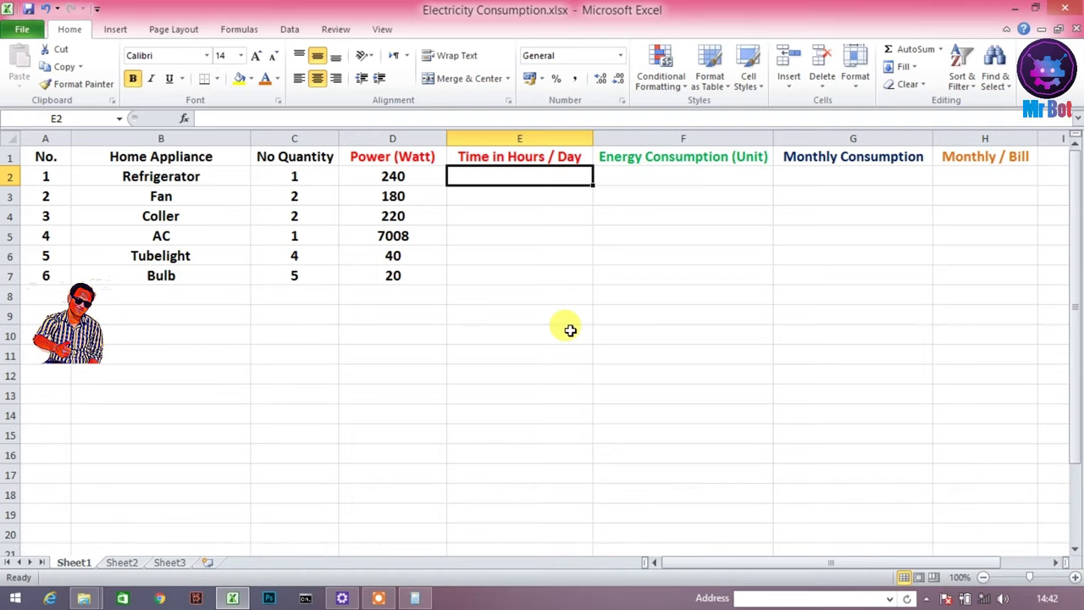
{"action": "type", "text": "24"}
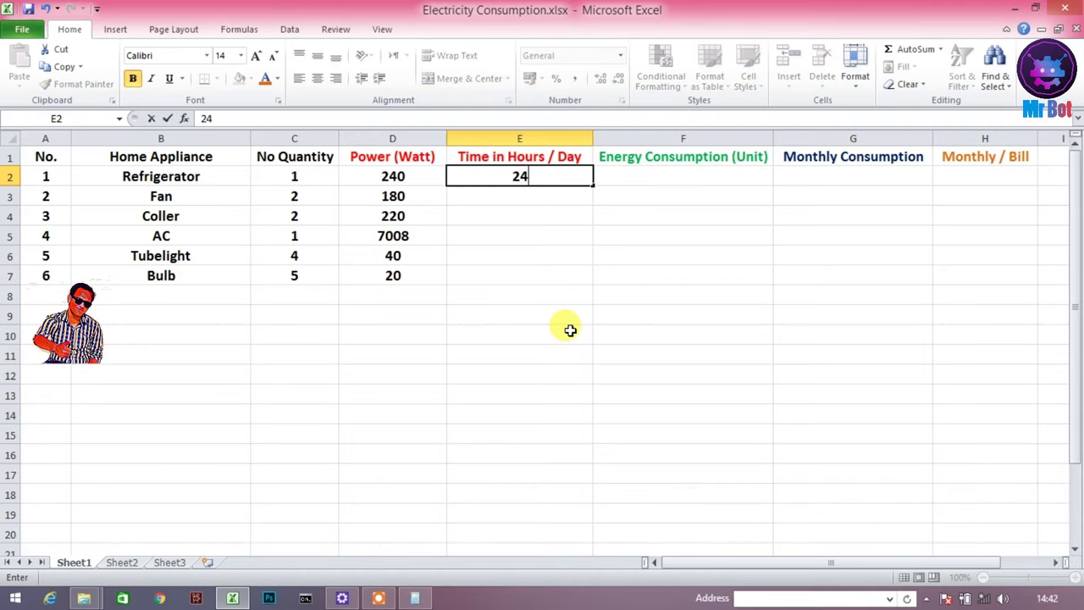
{"action": "key", "text": "Return"}
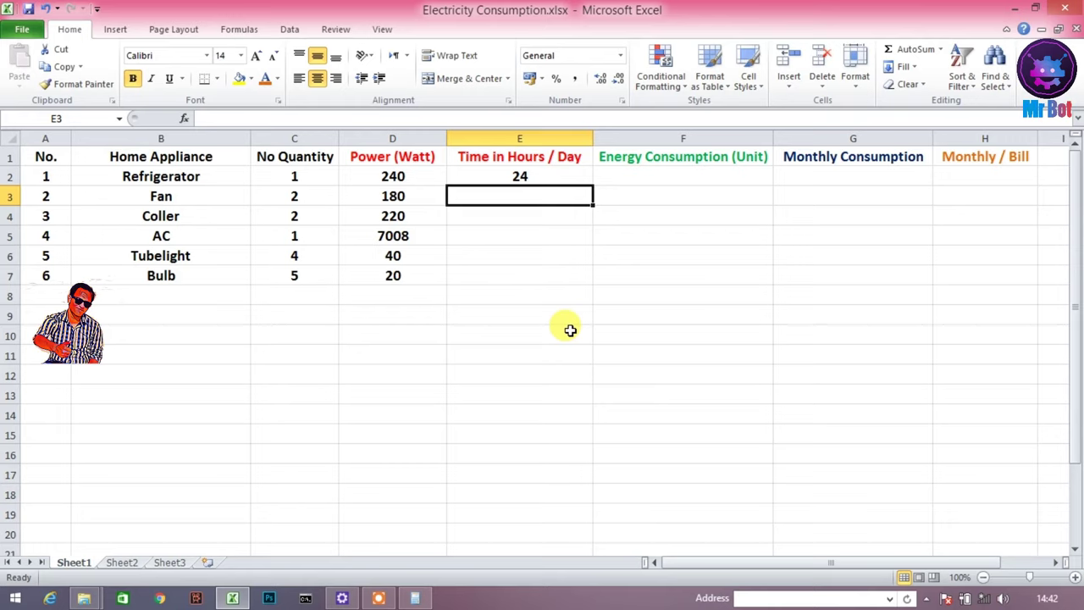
{"action": "type", "text": "18"}
{"action": "key", "text": "Return"}
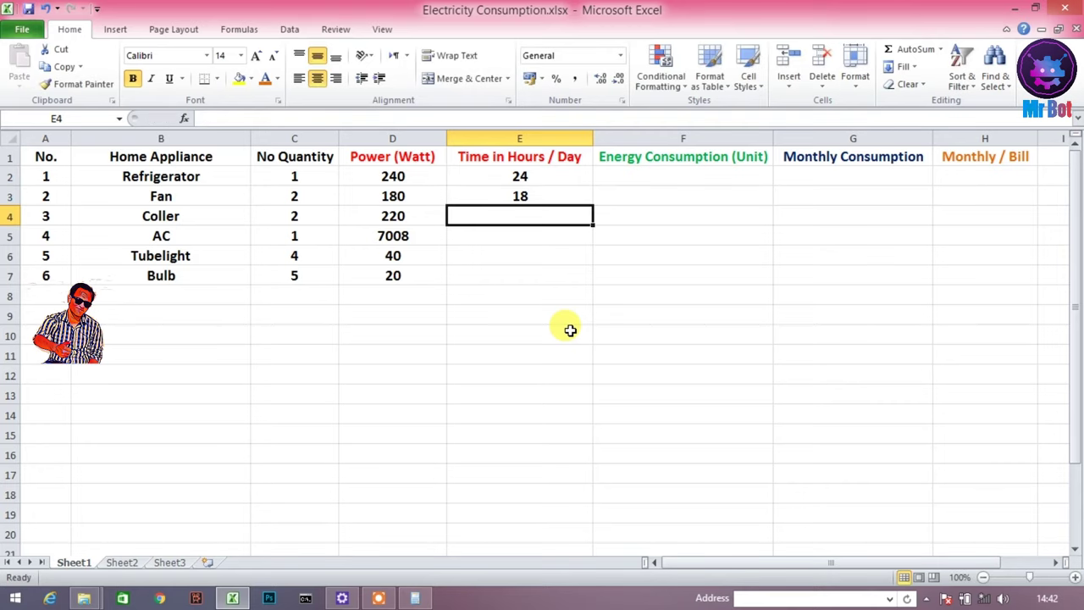
{"action": "type", "text": "1"}
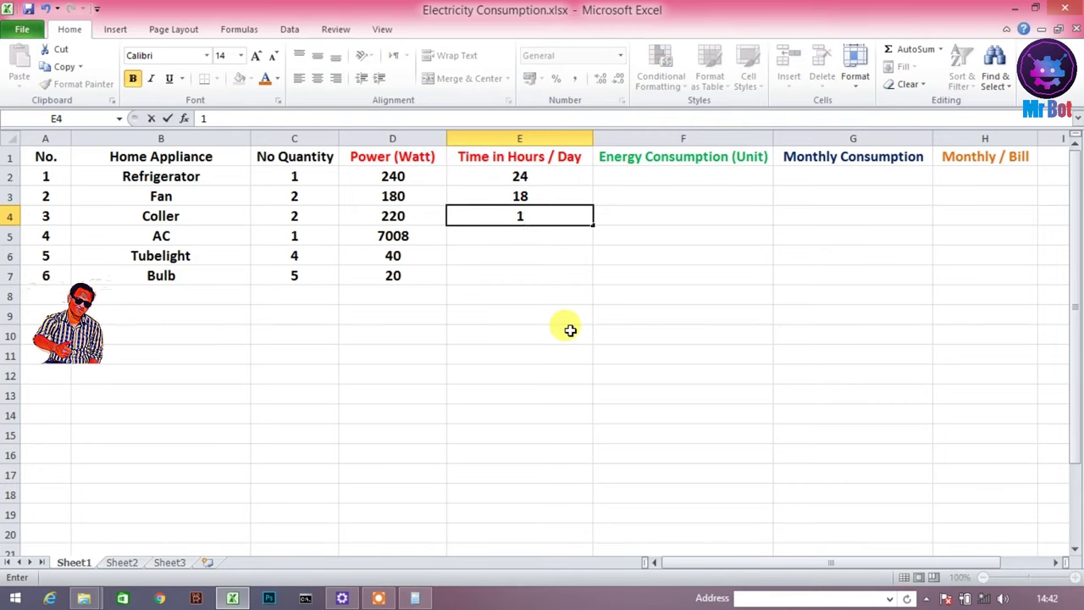
{"action": "type", "text": "2"}
{"action": "key", "text": "Return"}
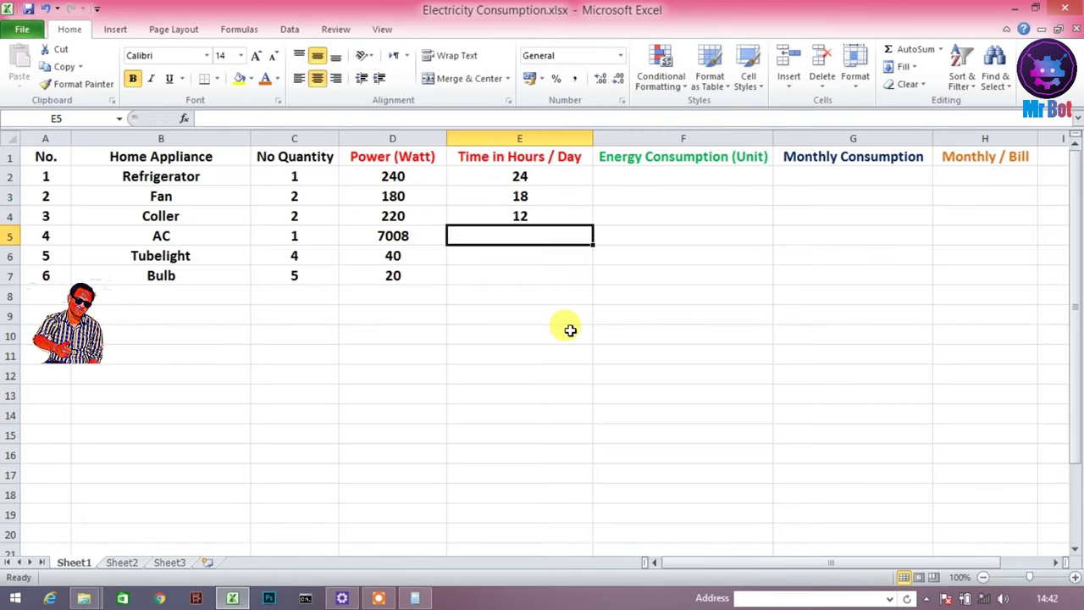
- Enter 10, 5 and 5 hours per day for AC, Tubelight and Bulb
{"action": "type", "text": "10"}
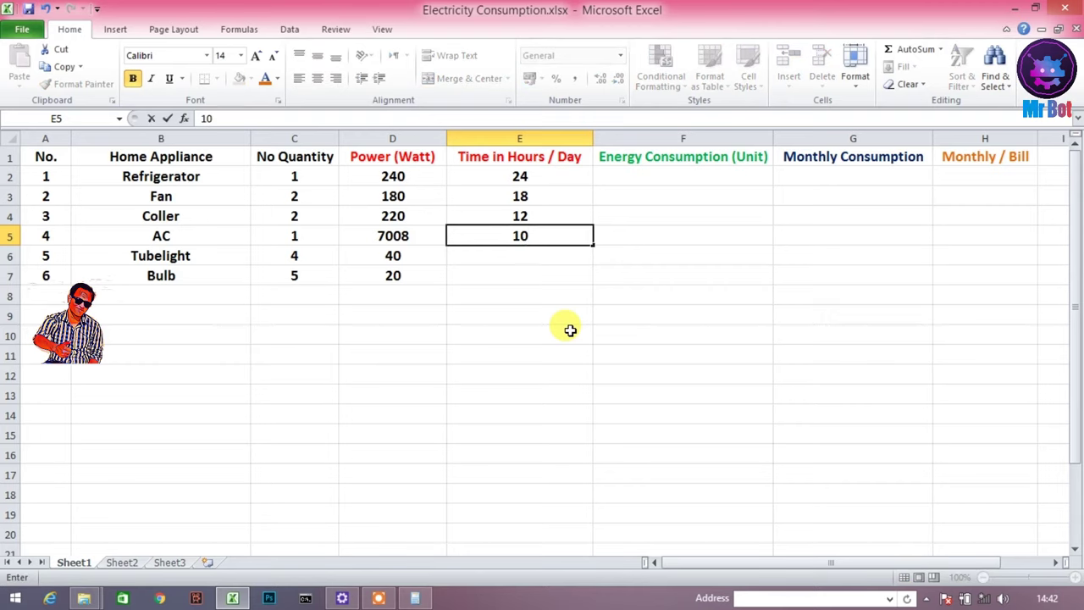
{"action": "key", "text": "Return"}
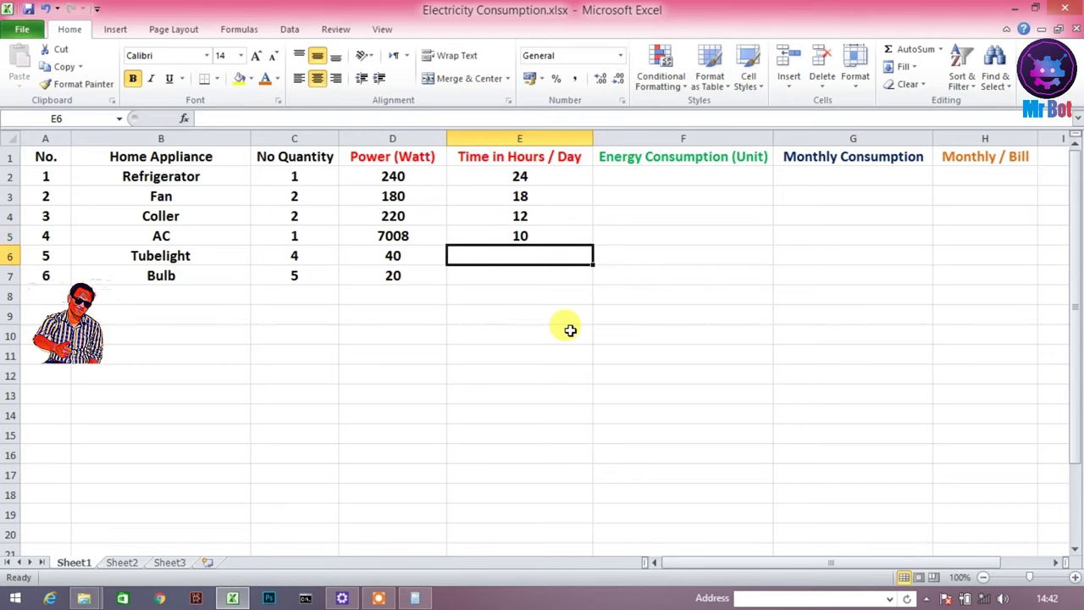
{"action": "type", "text": "5"}
{"action": "key", "text": "Return"}
{"action": "type", "text": "5"}
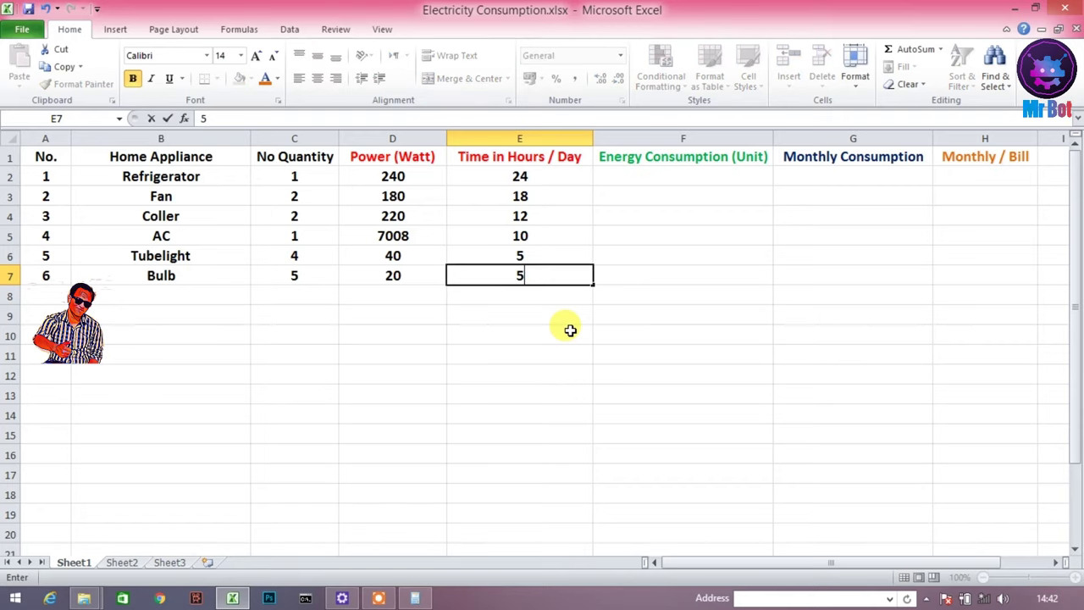
{"action": "key", "text": "Return"}
{"action": "key", "text": "Right"}
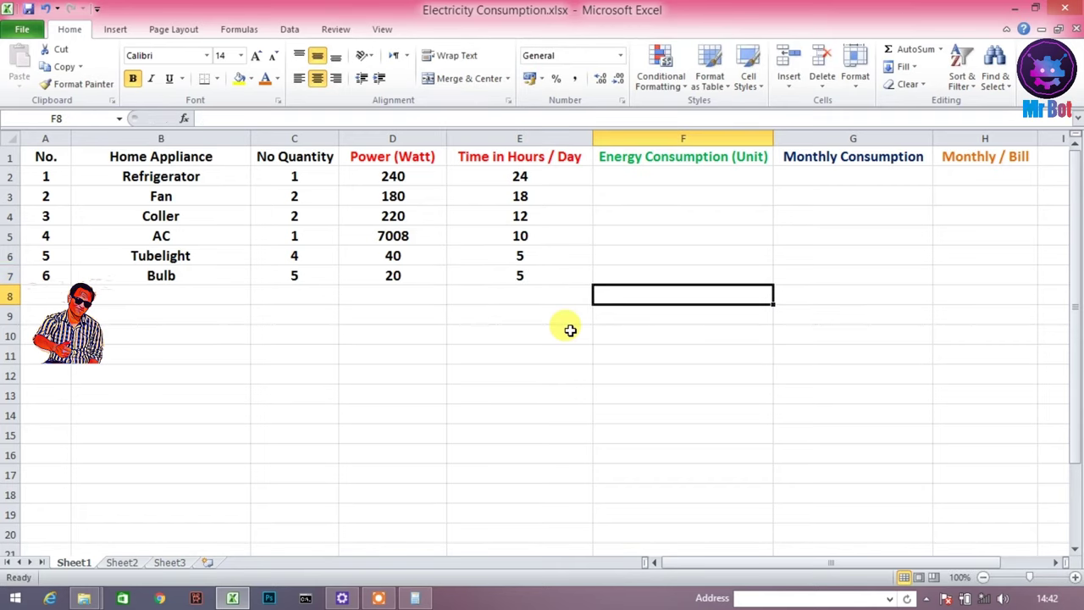
{"action": "key", "text": "Up"}
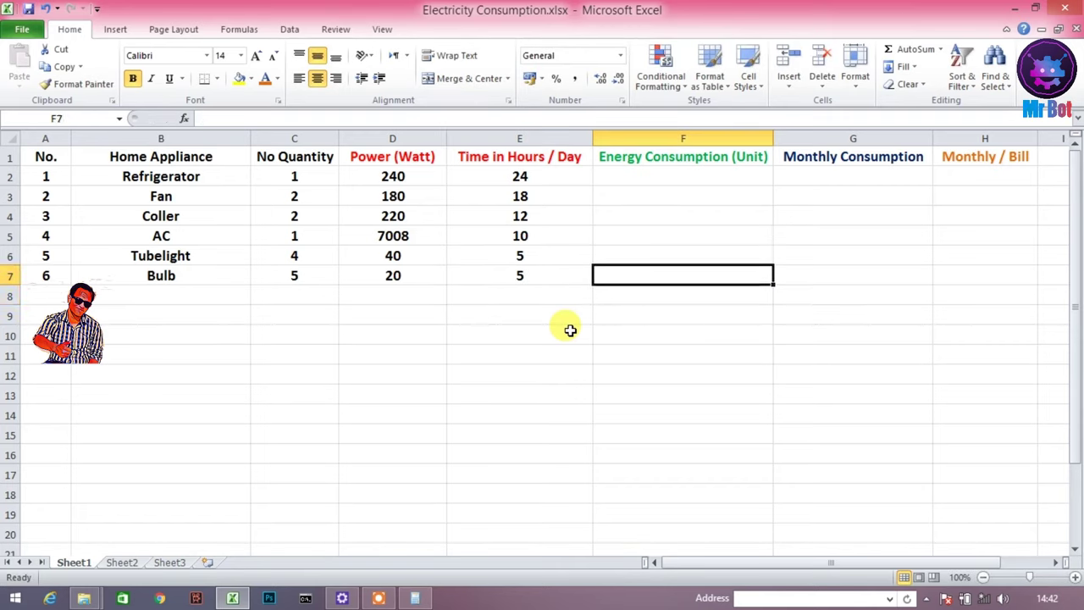
{"action": "key", "text": "Up"}
{"action": "key", "text": "Up"}
{"action": "key", "text": "Up"}
{"action": "key", "text": "Up"}
{"action": "key", "text": "Up"}
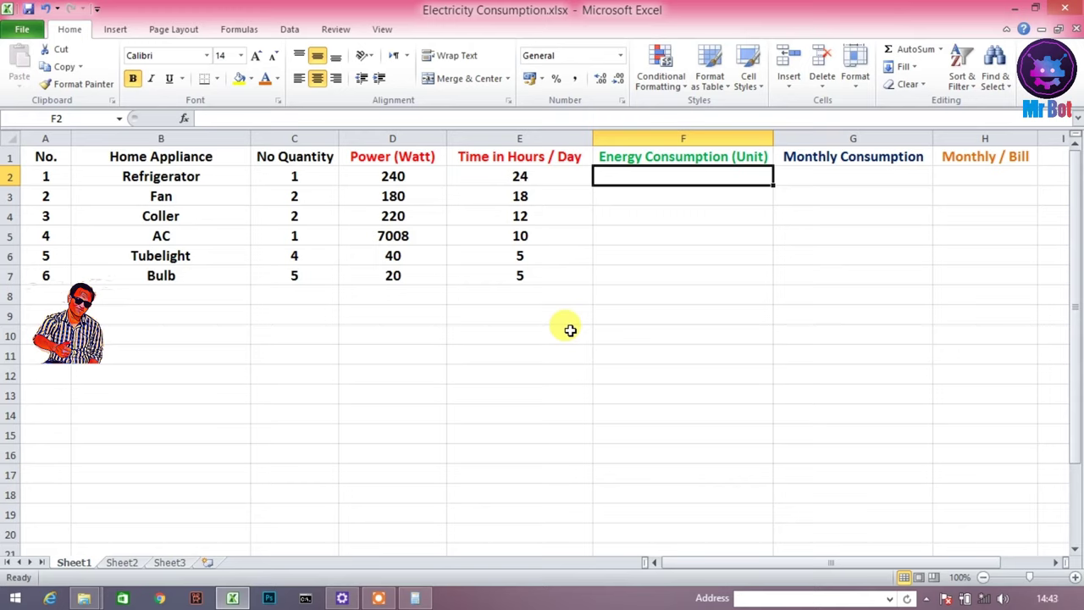
- Enter =(C2*D2*E2)/1000 in F2 so the Refrigerator's energy shows 5.76 units
{"action": "type", "text": "="}
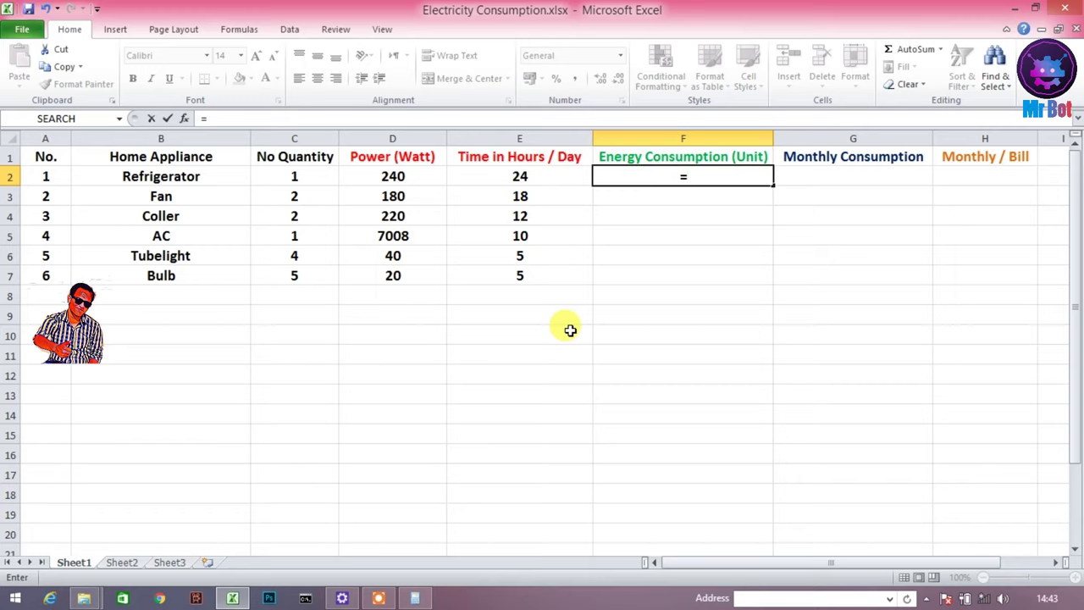
{"action": "type", "text": "("}
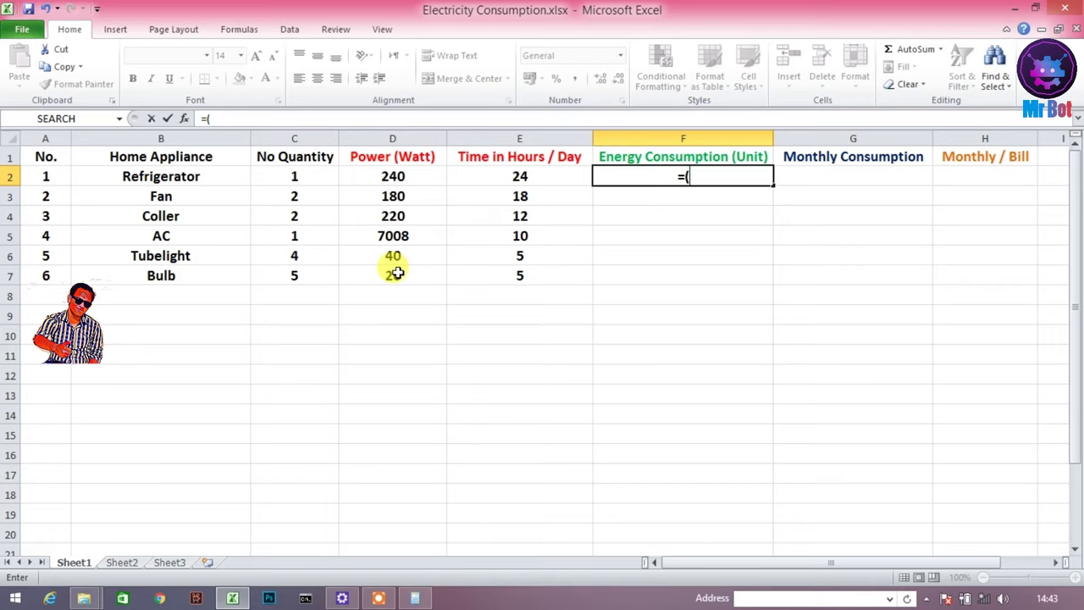
{"action": "left_click", "coordinate": [317, 178]}
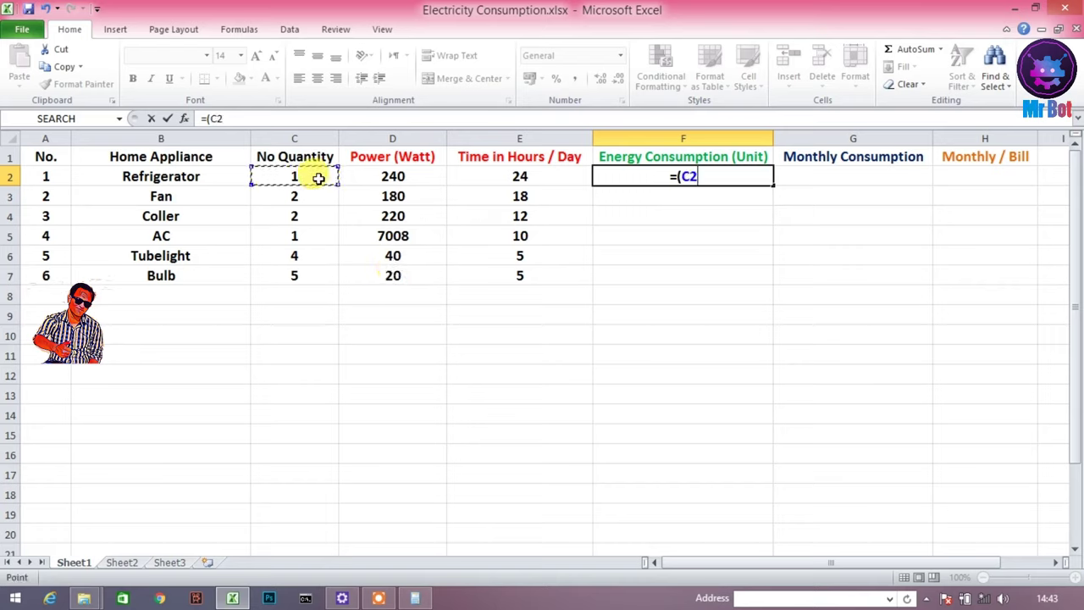
{"action": "type", "text": "*"}
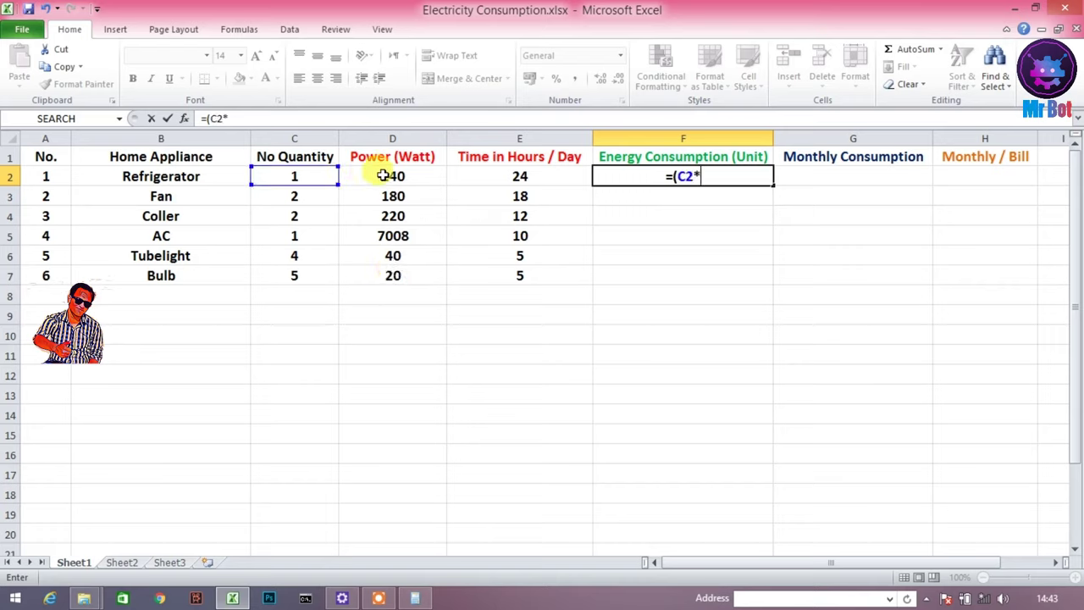
{"action": "left_click", "coordinate": [383, 175]}
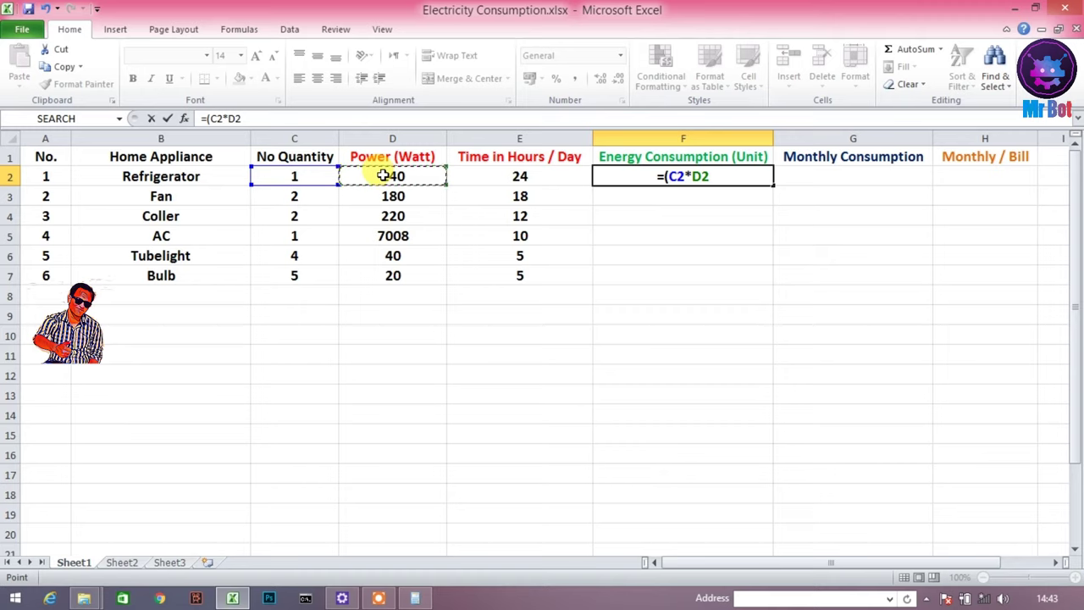
{"action": "type", "text": "*"}
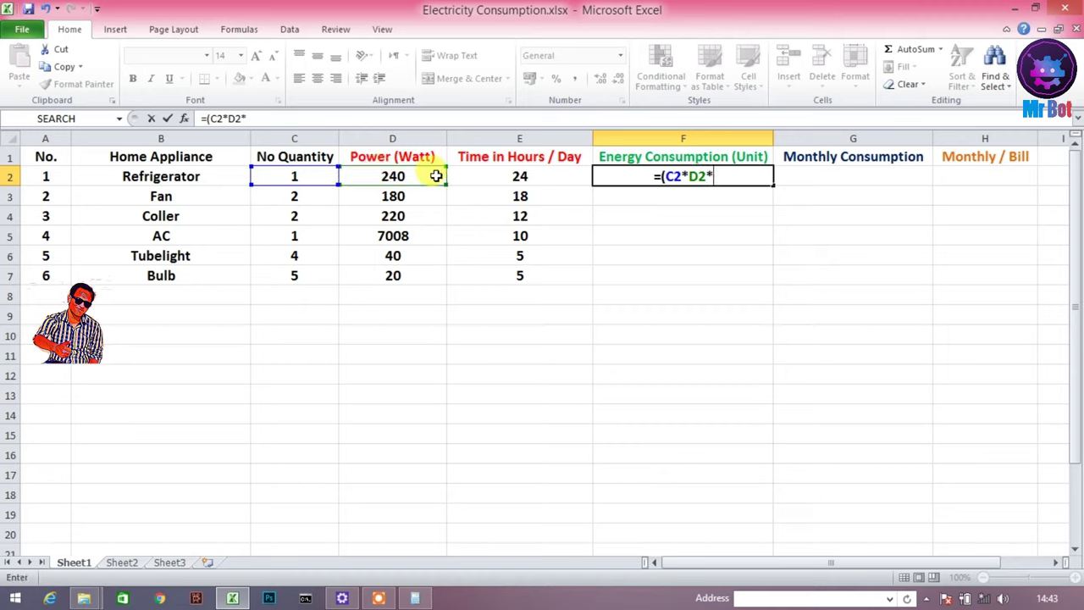
{"action": "left_click", "coordinate": [491, 178]}
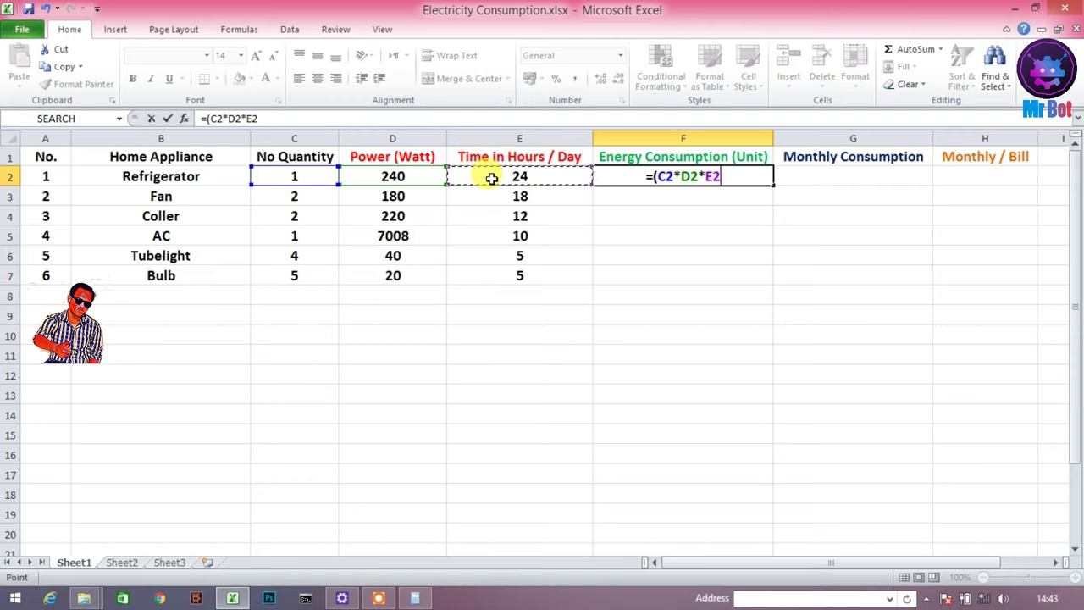
{"action": "type", "text": ")/"}
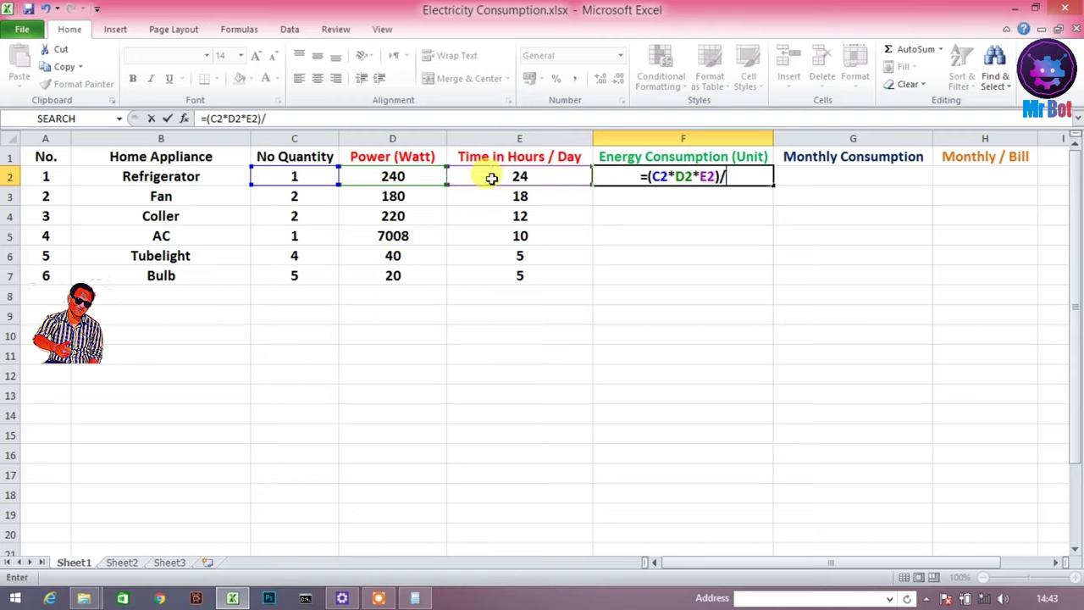
{"action": "type", "text": "1"}
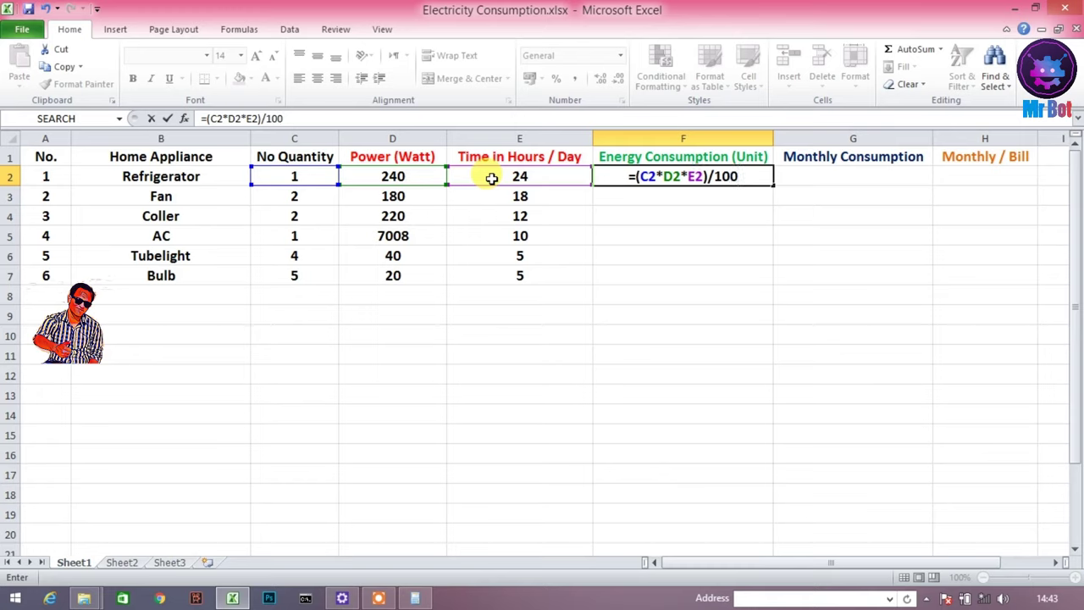
{"action": "type", "text": "0"}
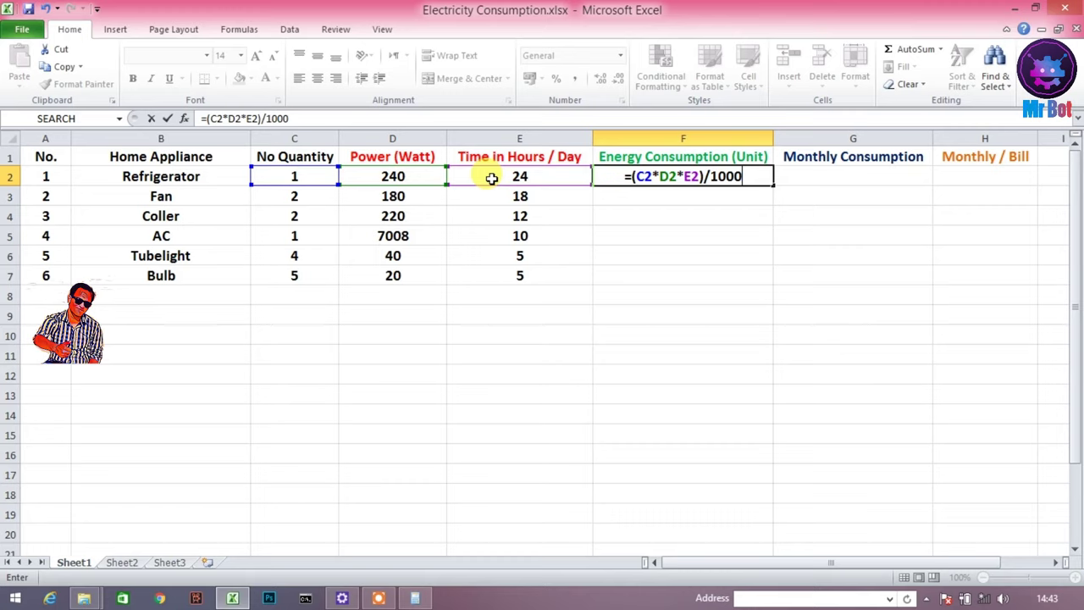
{"action": "key", "text": "Return"}
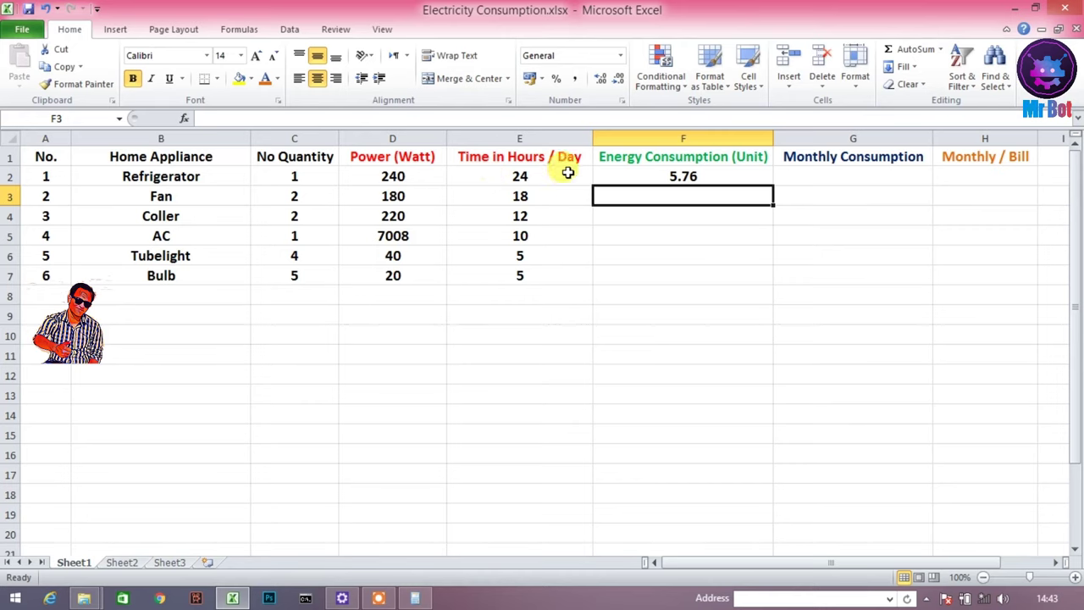
{"action": "left_click", "coordinate": [692, 174]}
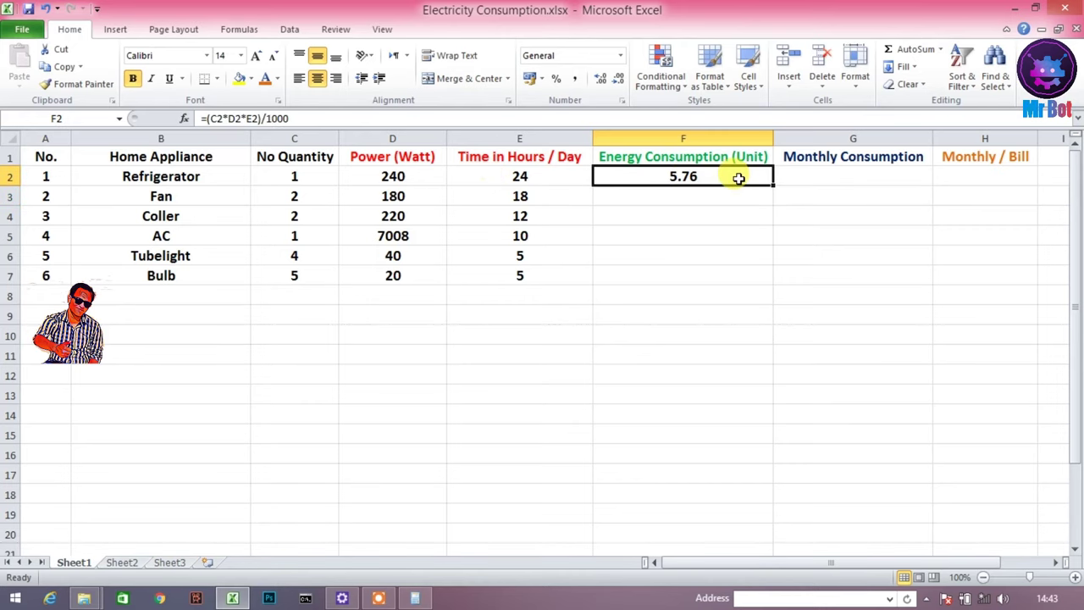
{"action": "left_click_drag", "start_coordinate": [772, 186], "coordinate": [750, 281]}
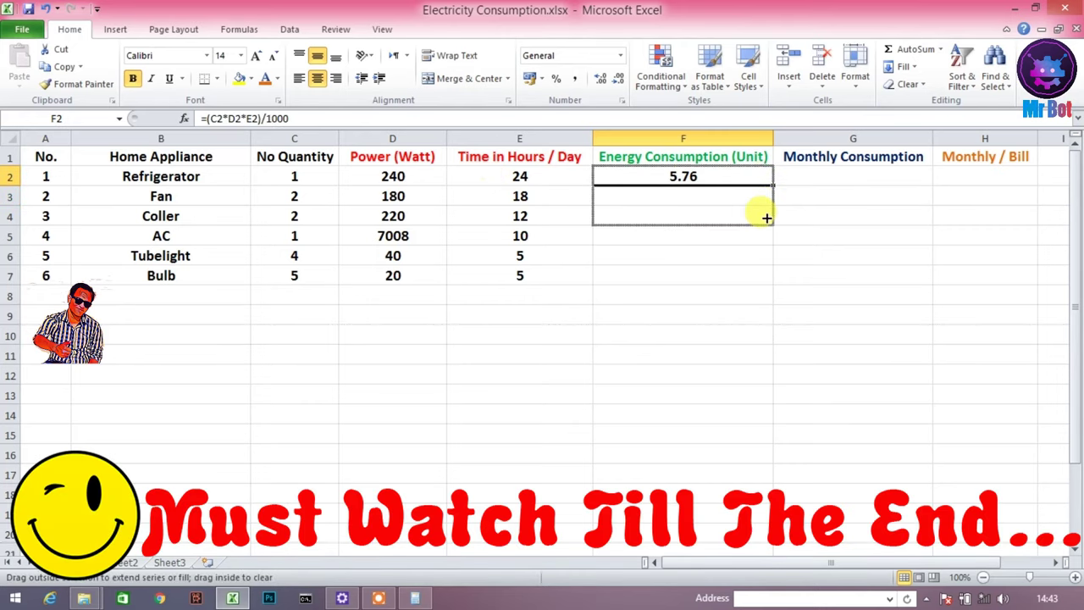
{"action": "left_click", "coordinate": [694, 269]}
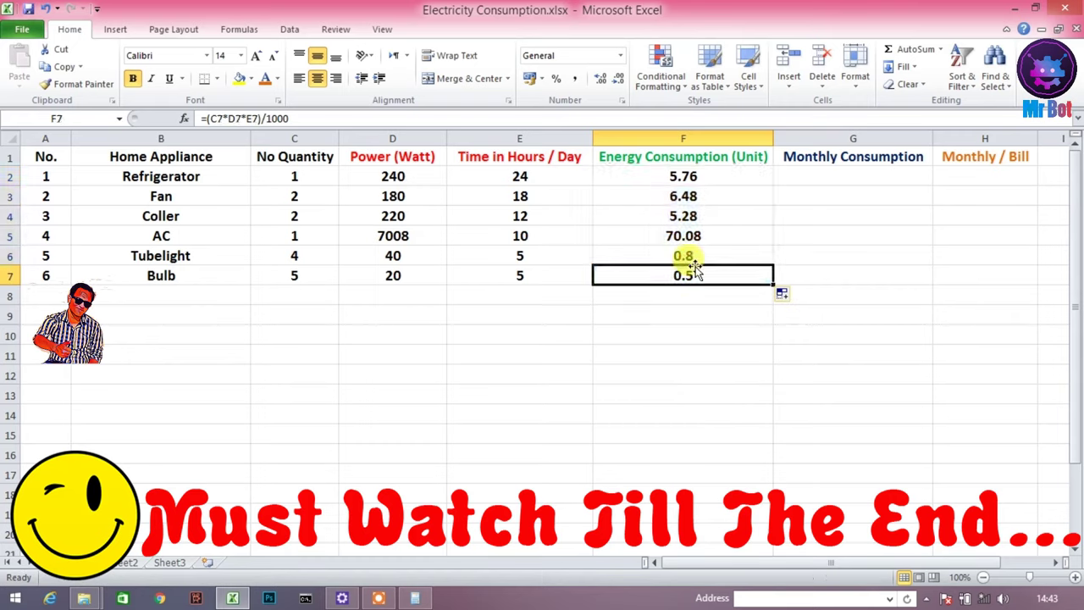
{"action": "left_click", "coordinate": [476, 251]}
{"action": "left_click", "coordinate": [630, 250]}
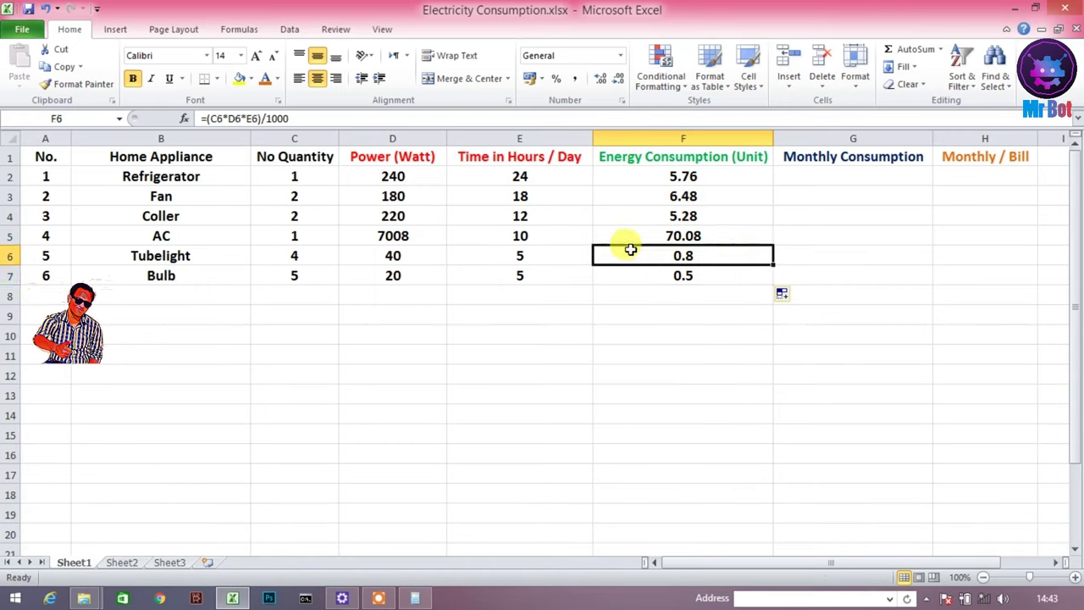
{"action": "left_click", "coordinate": [730, 229]}
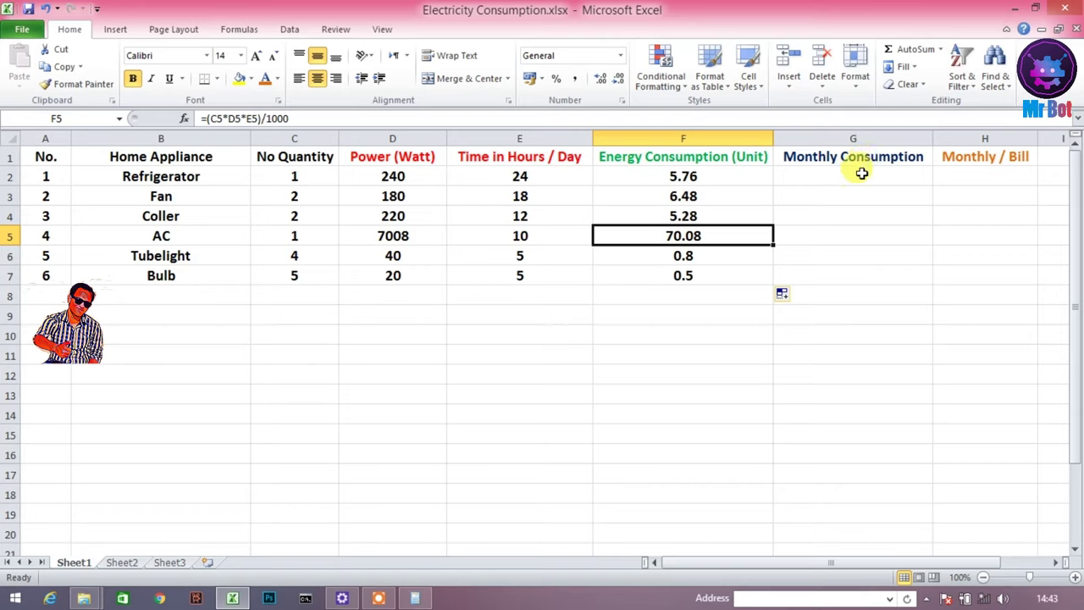
{"action": "left_click", "coordinate": [861, 173]}
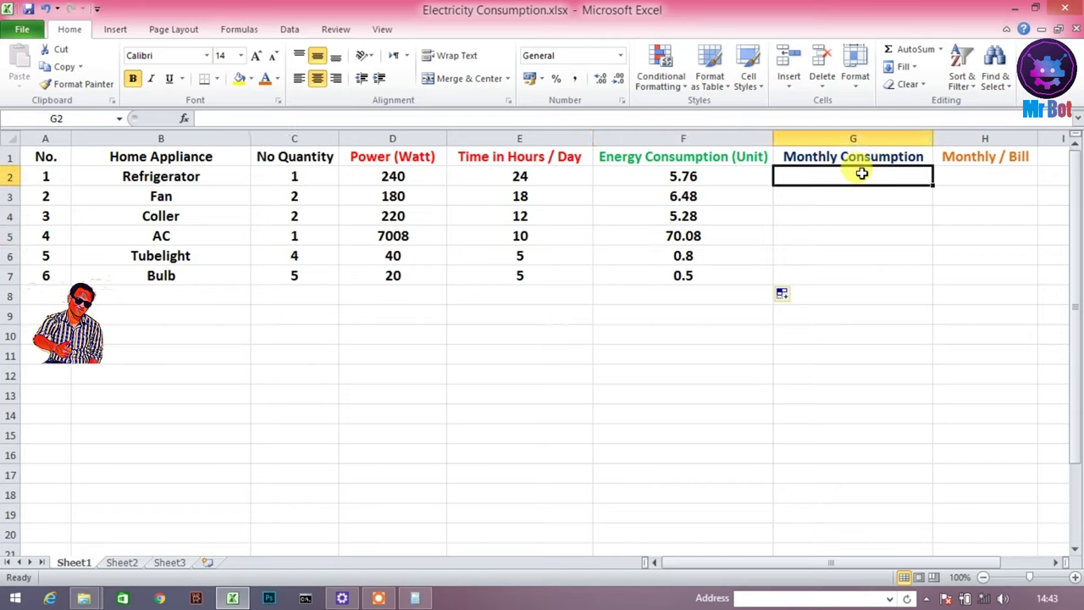
- Enter =(F2*31) in G2 so the Refrigerator's monthly consumption shows 178.56
{"action": "type", "text": "="}
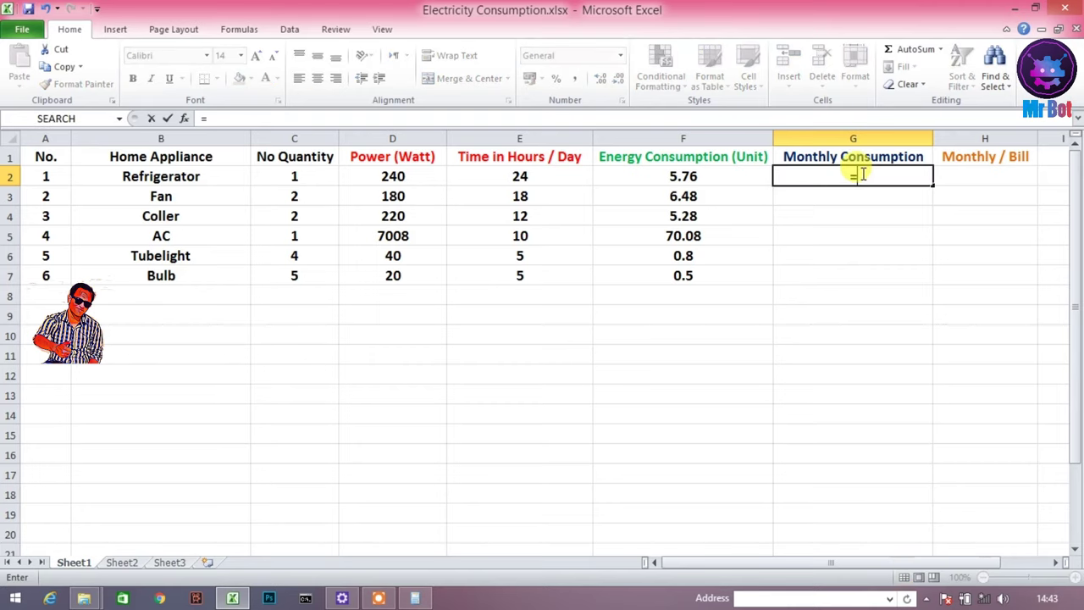
{"action": "type", "text": "("}
{"action": "left_click", "coordinate": [719, 172]}
{"action": "type", "text": "*"}
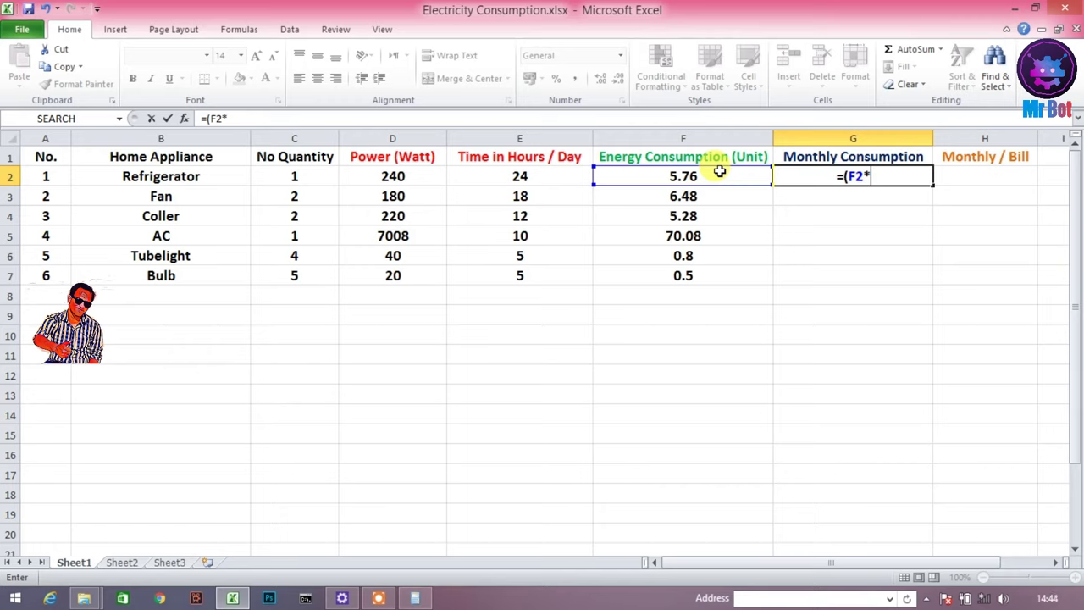
{"action": "type", "text": "31"}
{"action": "type", "text": ")"}
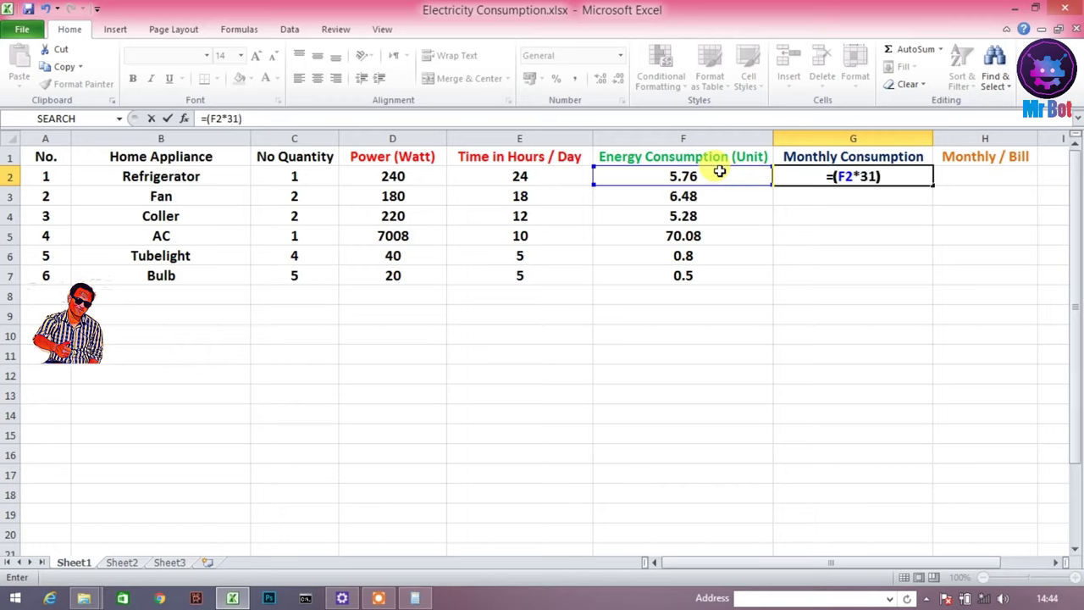
{"action": "key", "text": "Return"}
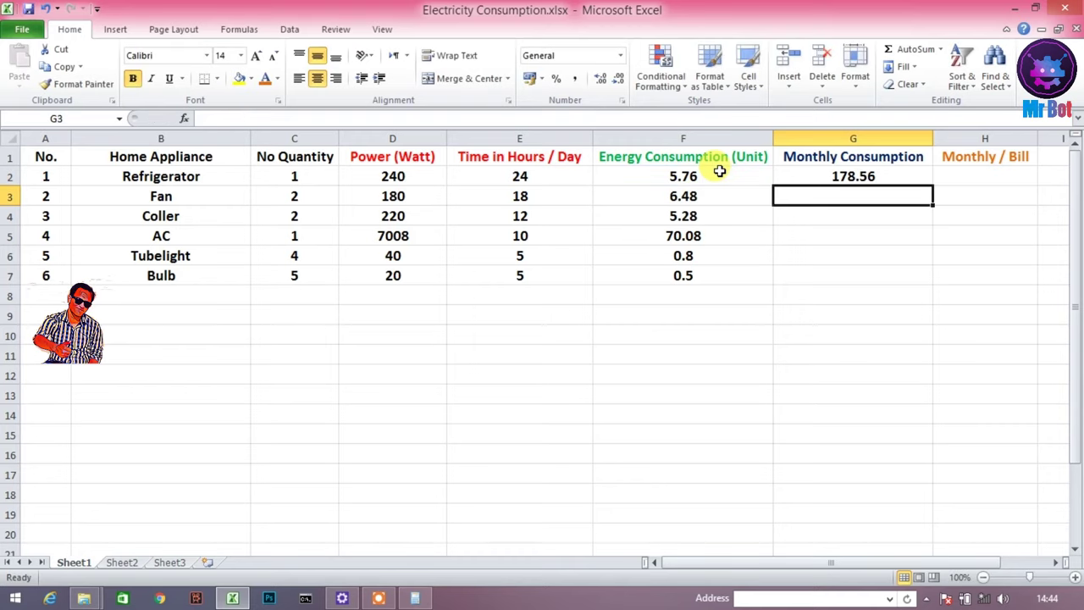
{"action": "left_click", "coordinate": [887, 177]}
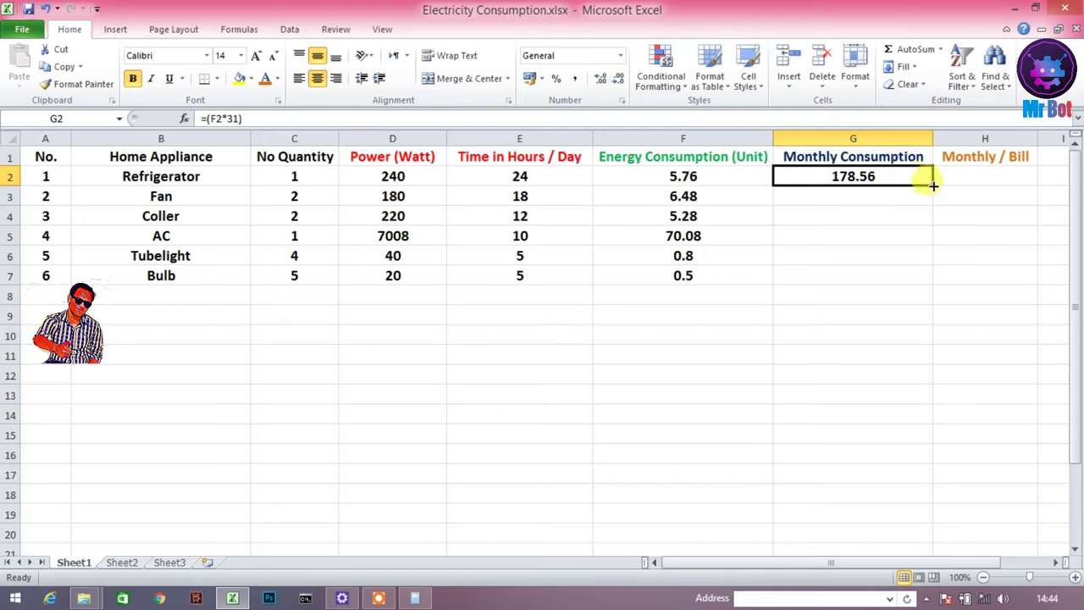
- Fill G2's monthly formula down to G7 for Fan through Bulb
{"action": "left_click_drag", "start_coordinate": [932, 185], "coordinate": [912, 281]}
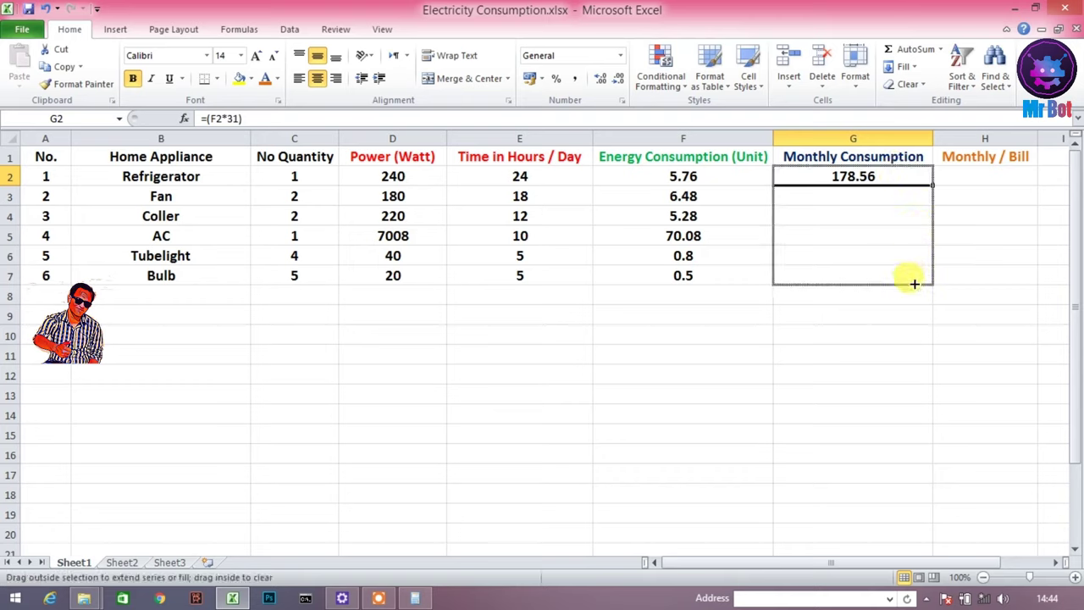
{"action": "left_click", "coordinate": [858, 347]}
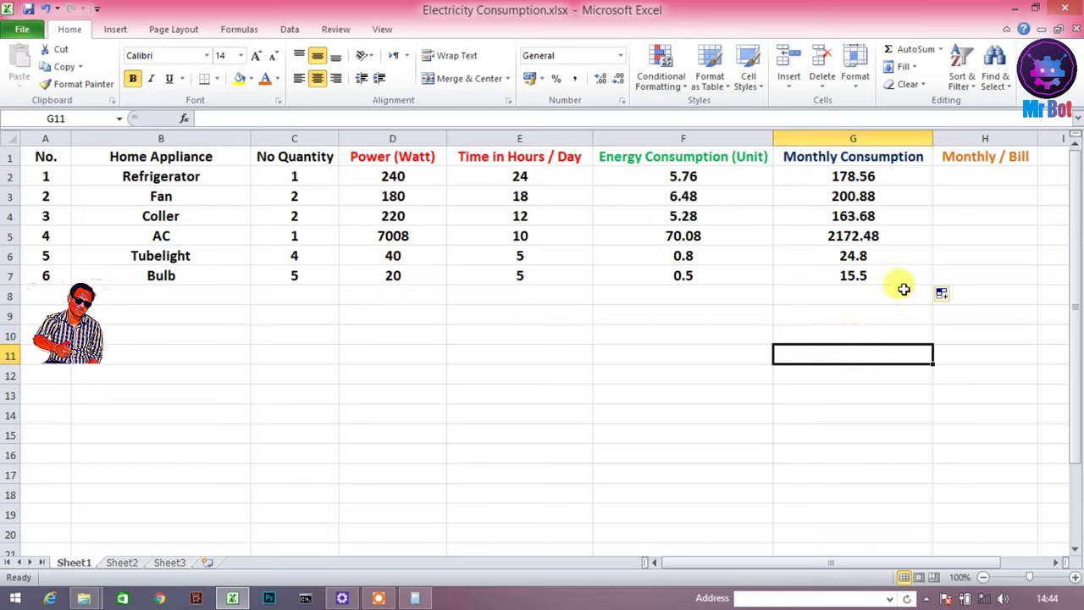
{"action": "left_click", "coordinate": [997, 175]}
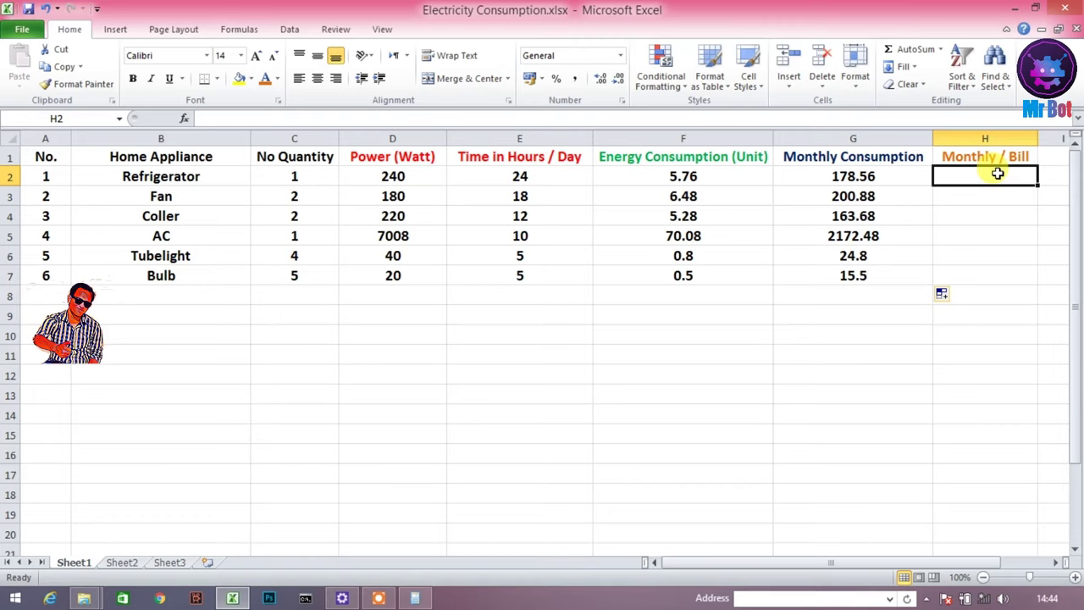
- Enter =(G2*7) in H2 so the Refrigerator's monthly bill shows 1249.92
{"action": "type", "text": "="}
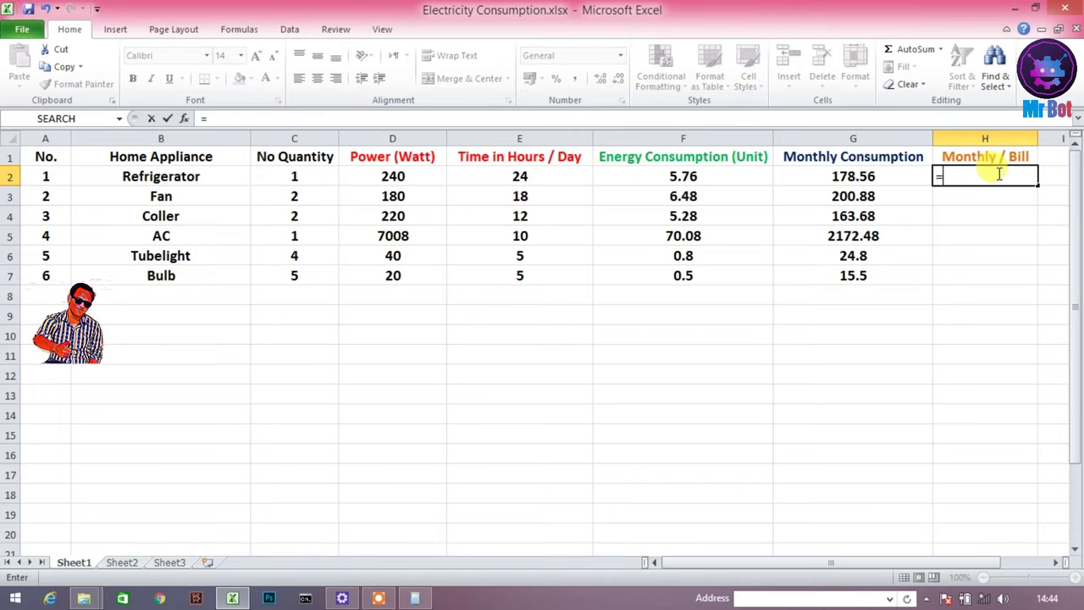
{"action": "type", "text": "("}
{"action": "left_click", "coordinate": [898, 176]}
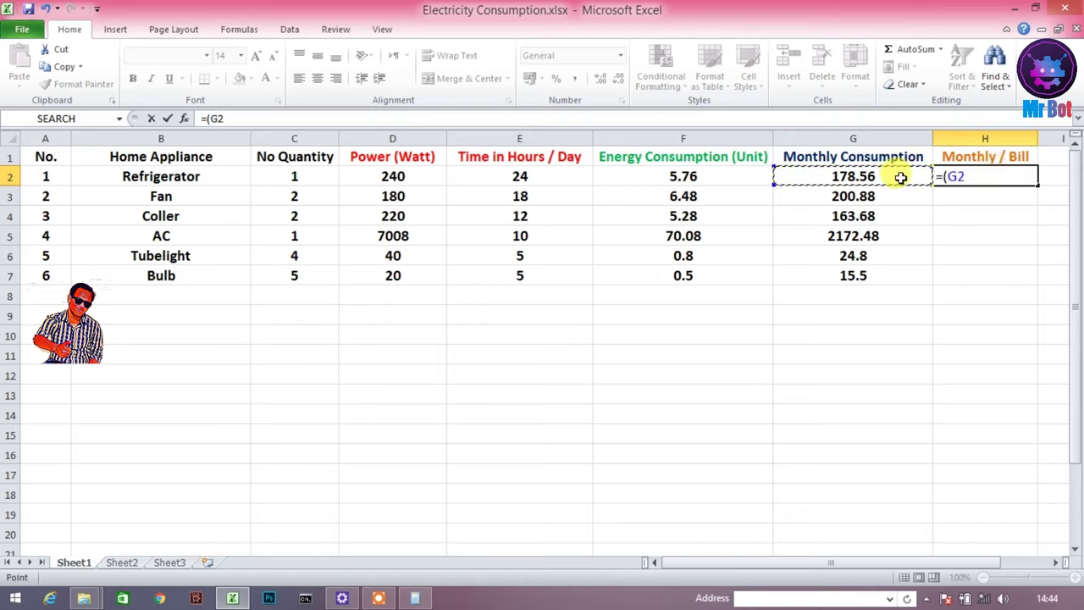
{"action": "type", "text": "*"}
{"action": "type", "text": "7"}
{"action": "type", "text": ")"}
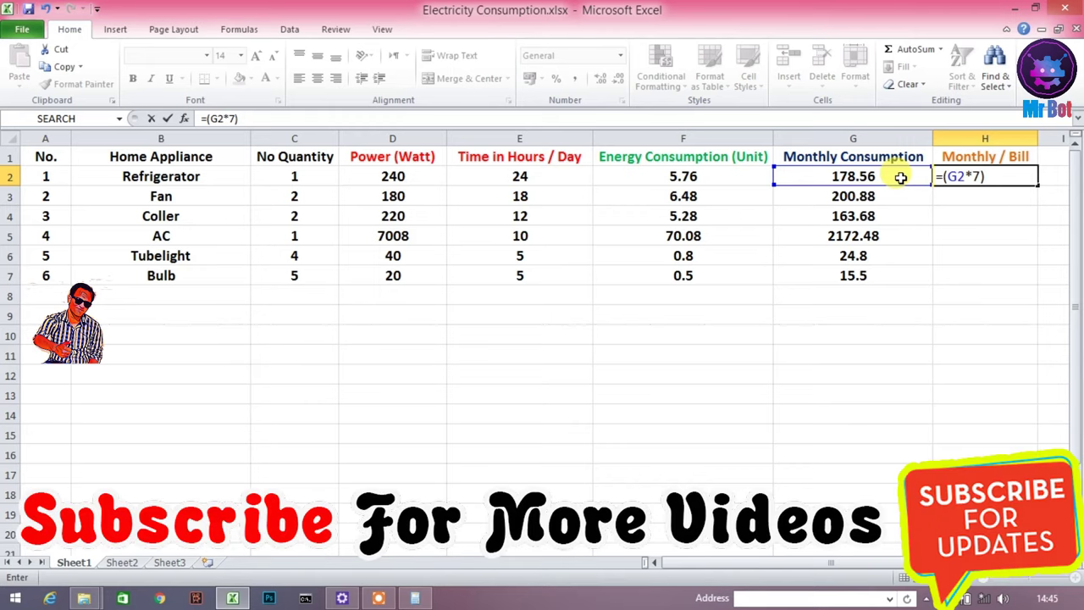
{"action": "key", "text": "Return"}
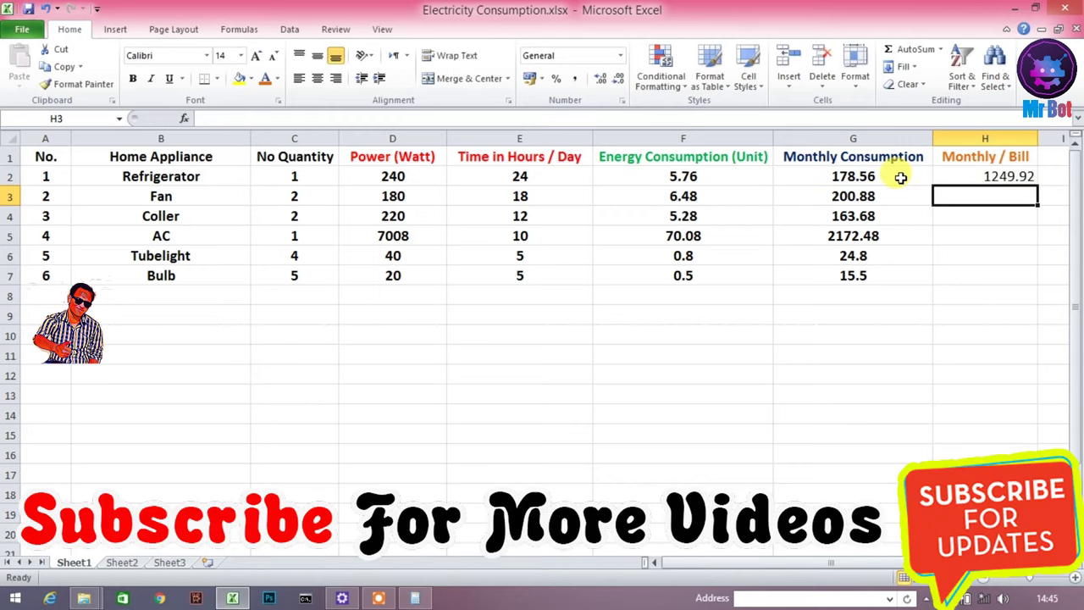
- Copy H2's bill formula down to H7 for Fan through Bulb
{"action": "left_click", "coordinate": [973, 176]}
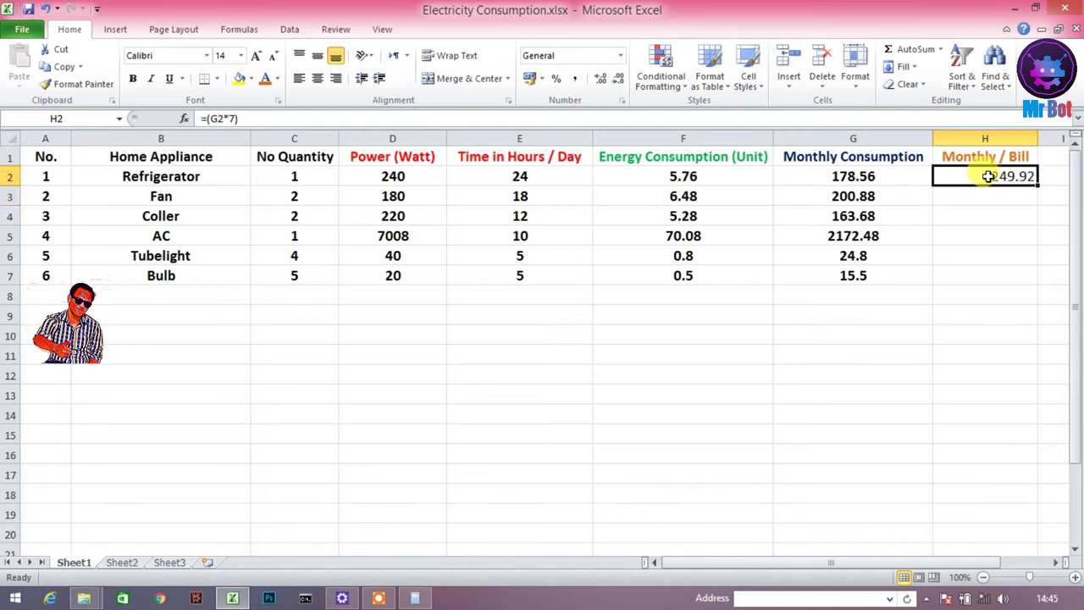
{"action": "left_click_drag", "start_coordinate": [1035, 185], "coordinate": [1025, 278]}
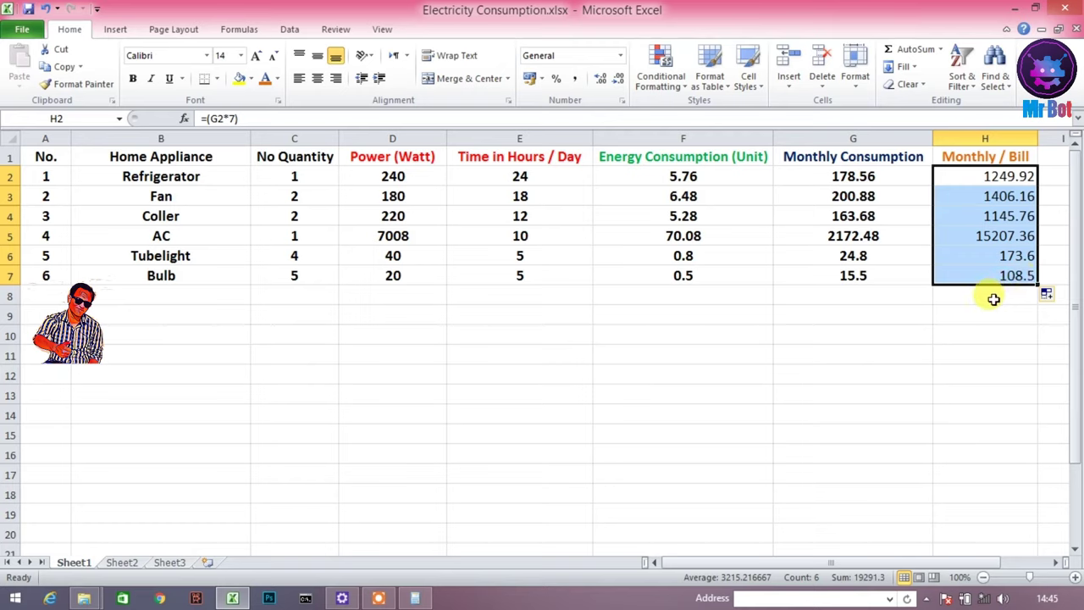
{"action": "left_click", "coordinate": [991, 296]}
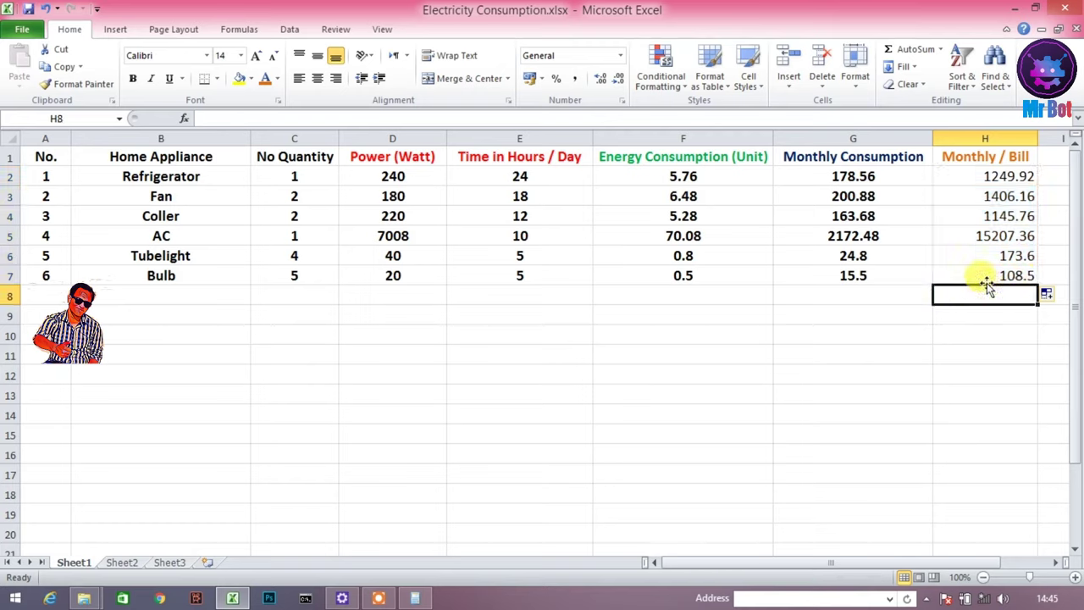
{"action": "left_click", "coordinate": [826, 330]}
{"action": "left_click", "coordinate": [692, 321]}
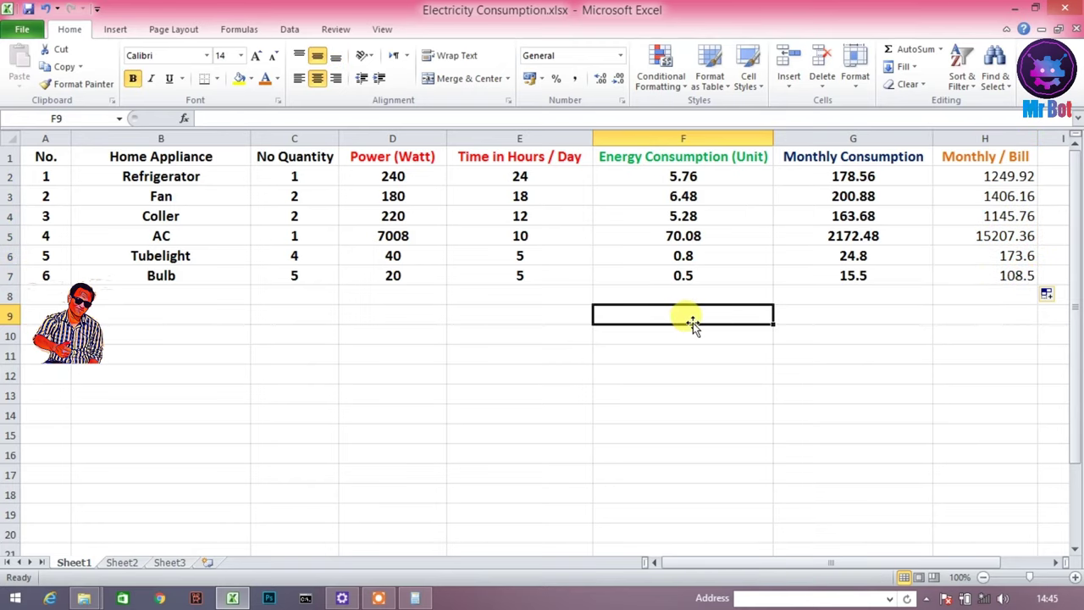
- Check the monthly and bill formulas in the AC, Refrigerator, Coller and Bulb rows
{"action": "left_click", "coordinate": [895, 235]}
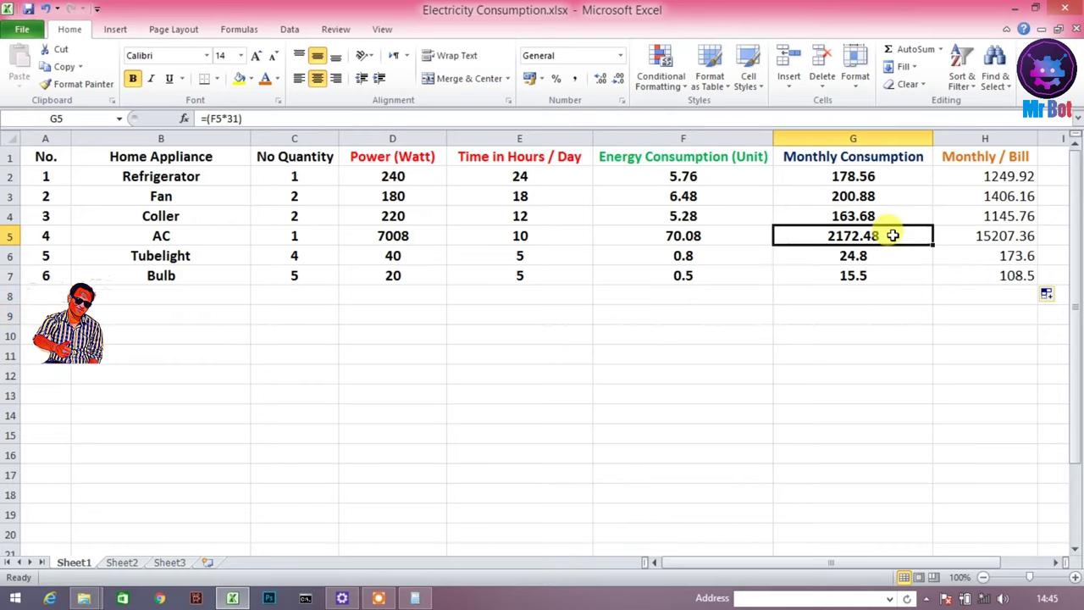
{"action": "left_click", "coordinate": [989, 178]}
{"action": "left_click", "coordinate": [1006, 218]}
{"action": "left_click", "coordinate": [972, 279]}
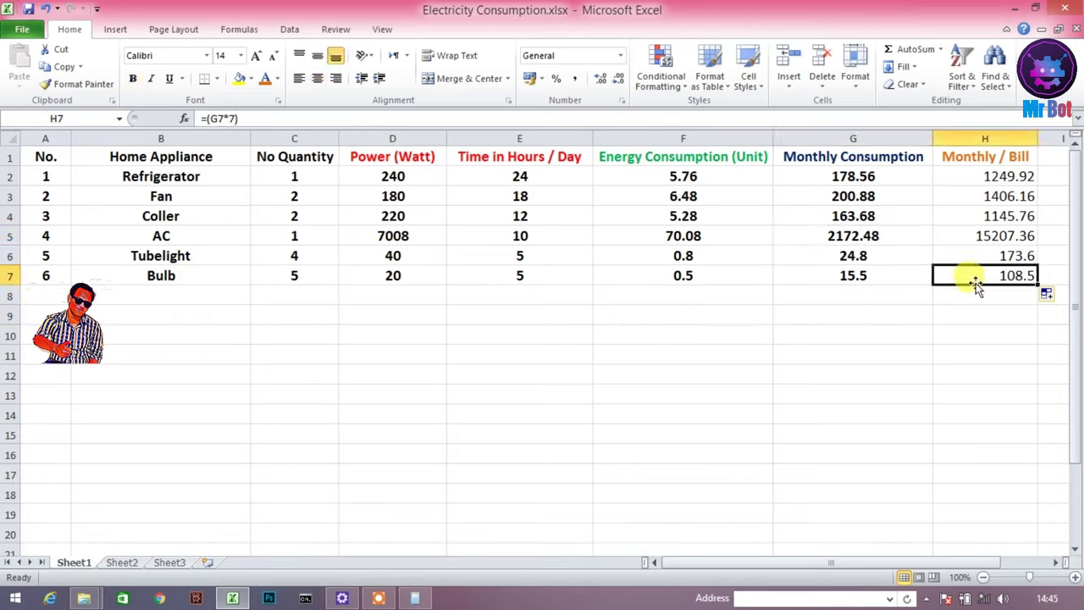
{"action": "left_click", "coordinate": [715, 303]}
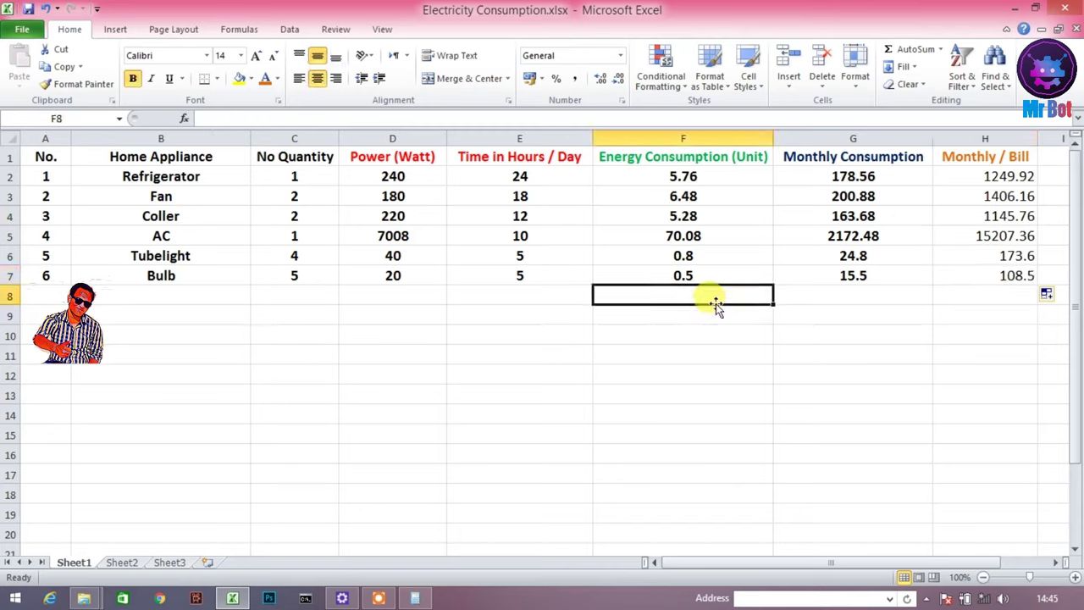
{"action": "left_click", "coordinate": [682, 339]}
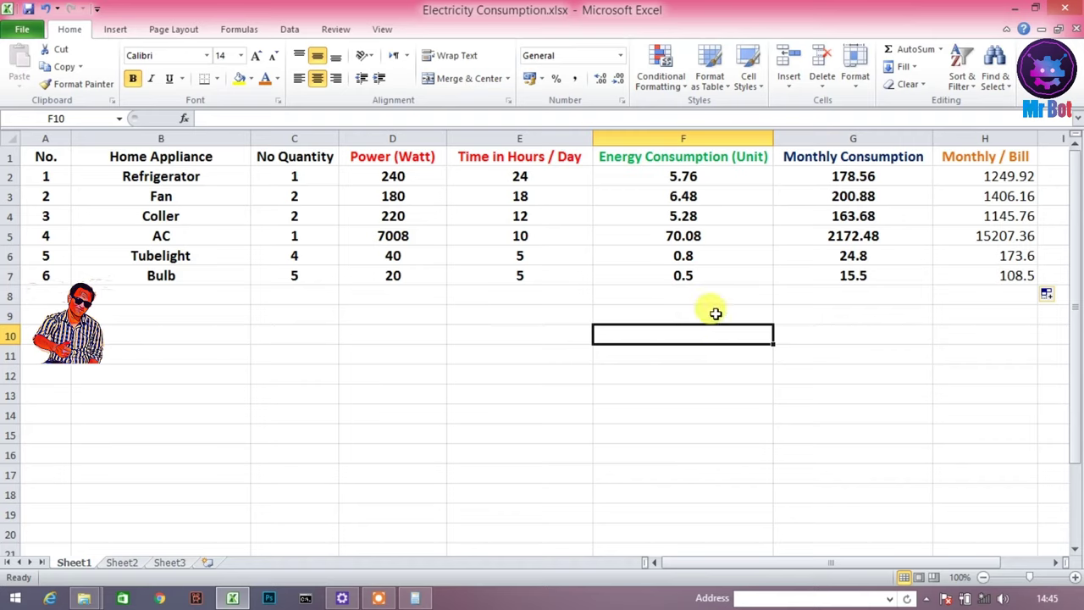
- Label cell F9 'Total Consuption'
{"action": "left_click", "coordinate": [716, 314]}
{"action": "type", "text": "Tot"}
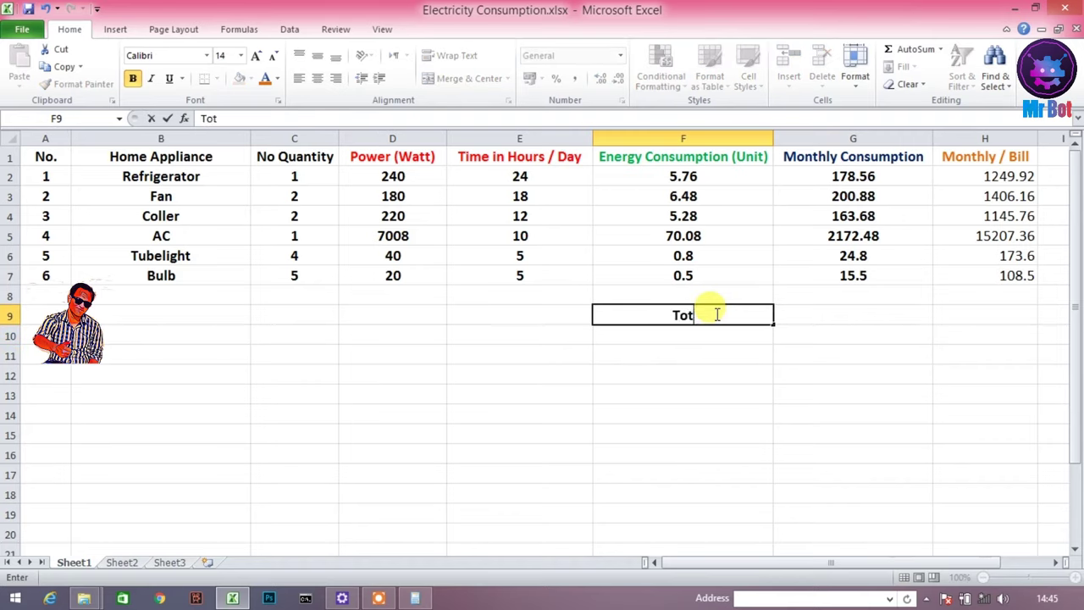
{"action": "type", "text": "al C"}
{"action": "type", "text": "onsumt"}
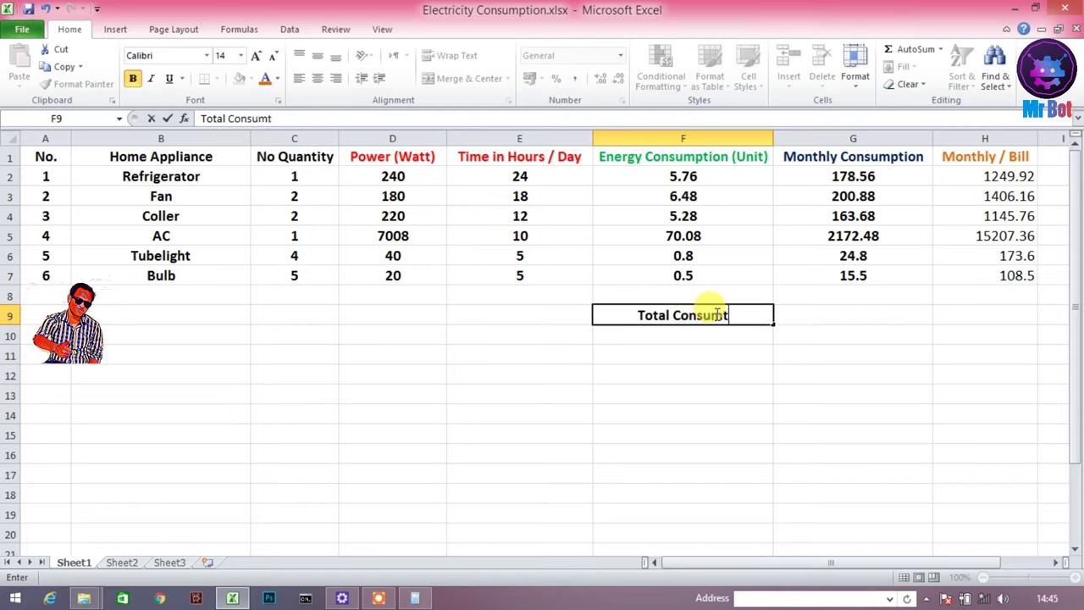
{"action": "key", "text": "BackSpace"}
{"action": "key", "text": "BackSpace"}
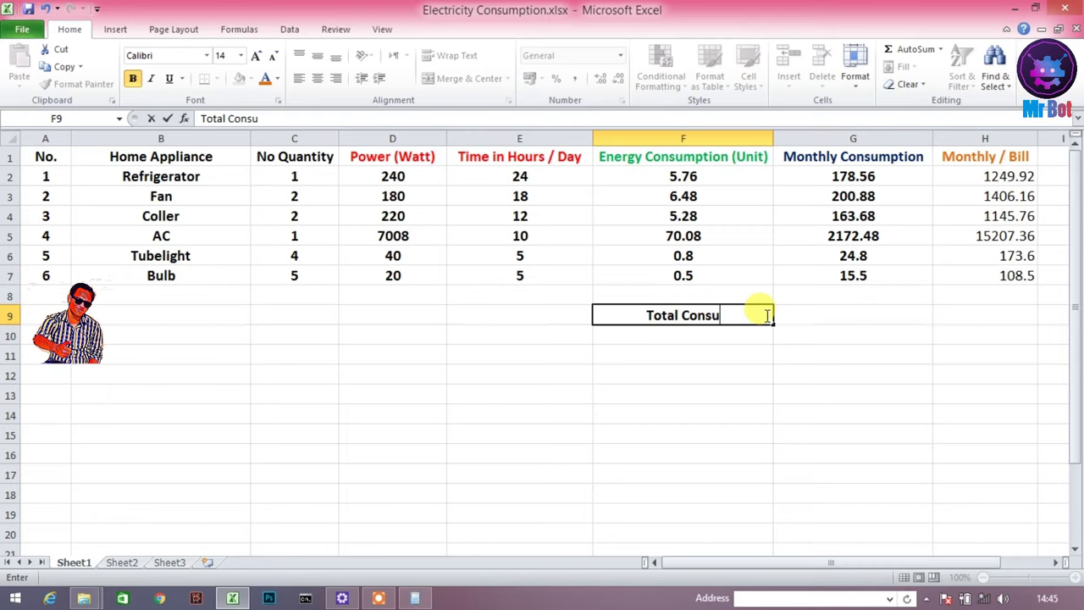
{"action": "type", "text": "ption"}
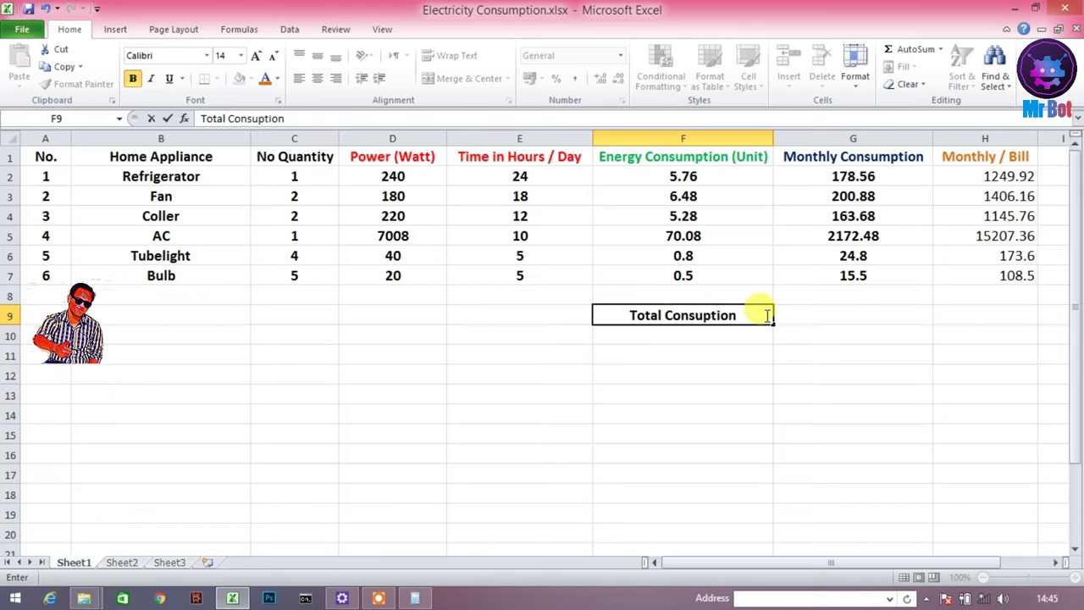
{"action": "key", "text": "Return"}
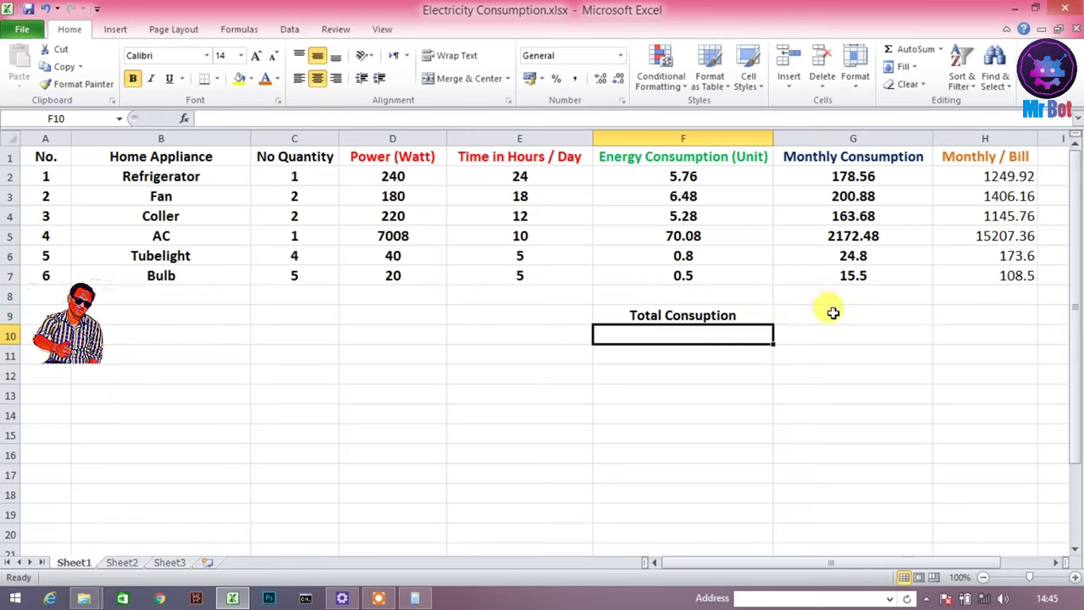
- AutoSum the Monthly Consumption column into G9, giving 2755.9
{"action": "left_click", "coordinate": [833, 314]}
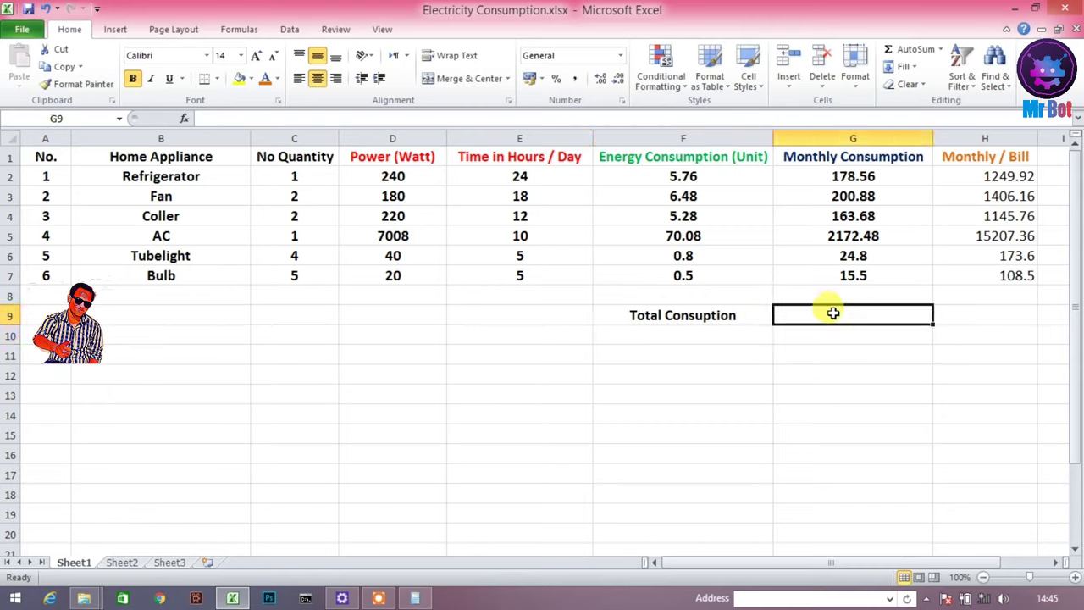
{"action": "left_click", "coordinate": [851, 177]}
{"action": "key", "text": "shift+Down"}
{"action": "key", "text": "shift+Down"}
{"action": "key", "text": "shift+Down"}
{"action": "key", "text": "shift+Down"}
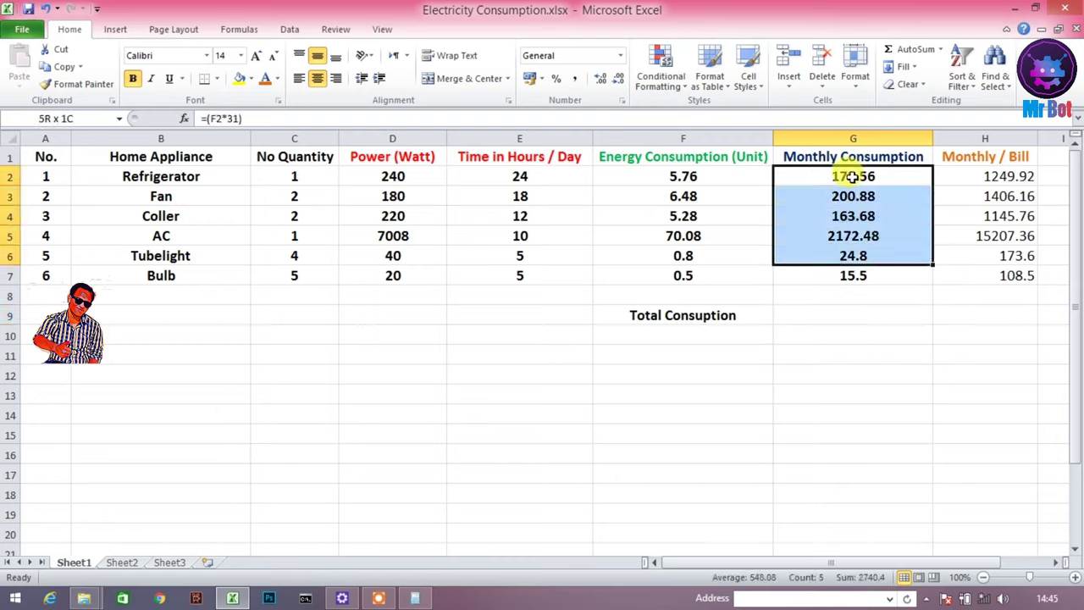
{"action": "key", "text": "shift+Down"}
{"action": "key", "text": "shift+Down"}
{"action": "key", "text": "shift+Down"}
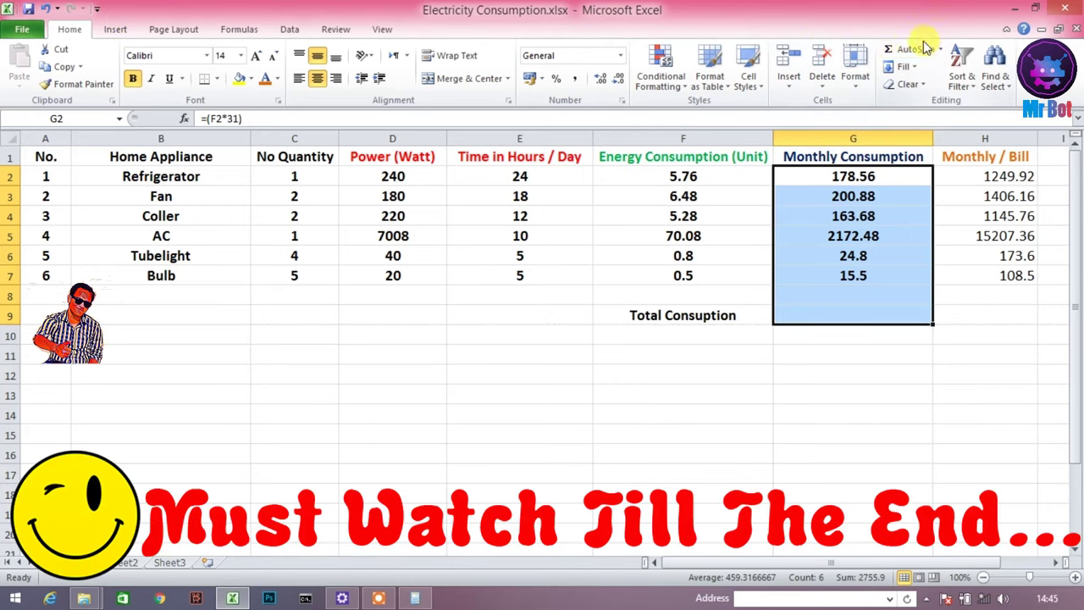
{"action": "left_click", "coordinate": [912, 49]}
{"action": "left_click", "coordinate": [859, 319]}
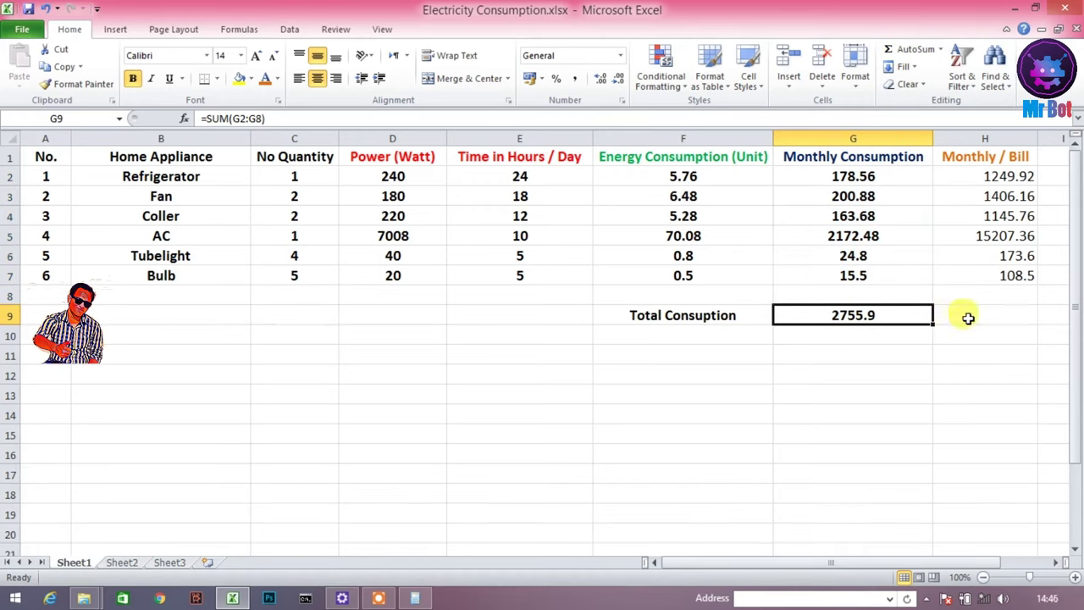
{"action": "left_click", "coordinate": [968, 317]}
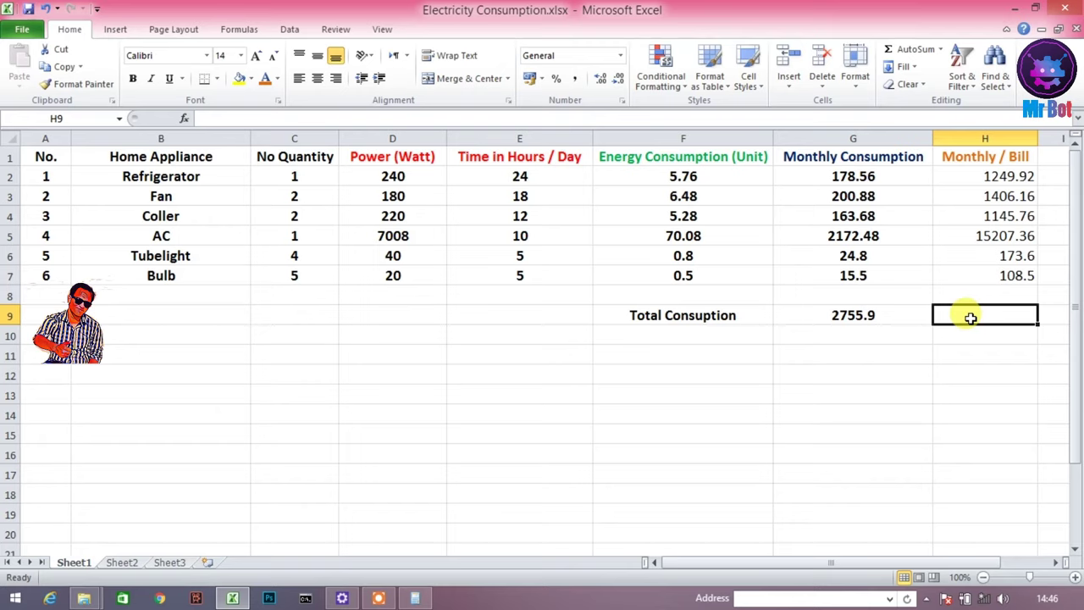
- Enter =(G9*7) in H9 so the total bill shows 19291.3
{"action": "type", "text": "="}
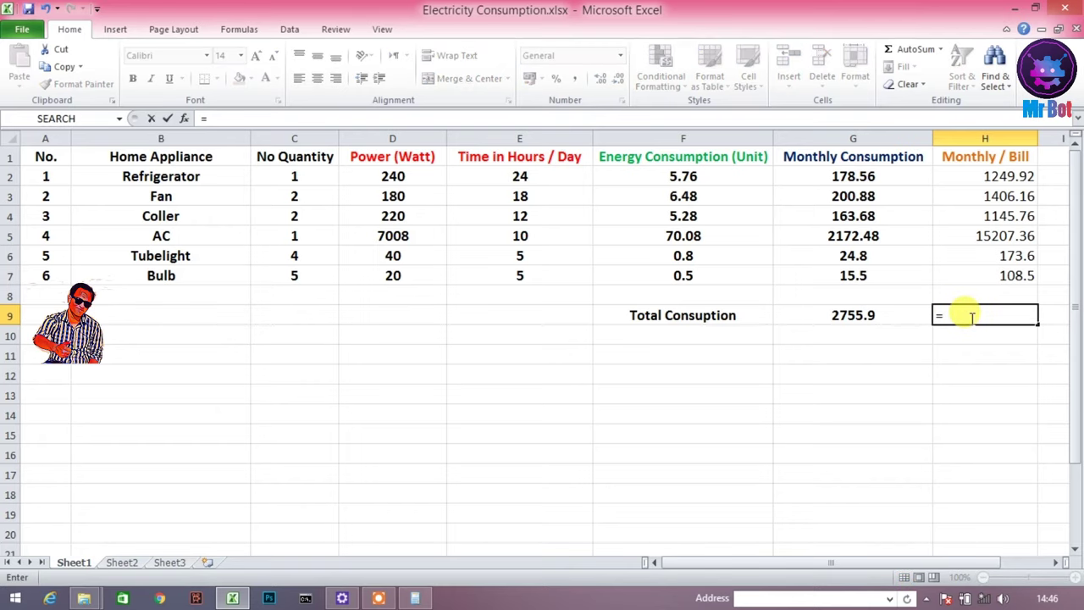
{"action": "type", "text": "("}
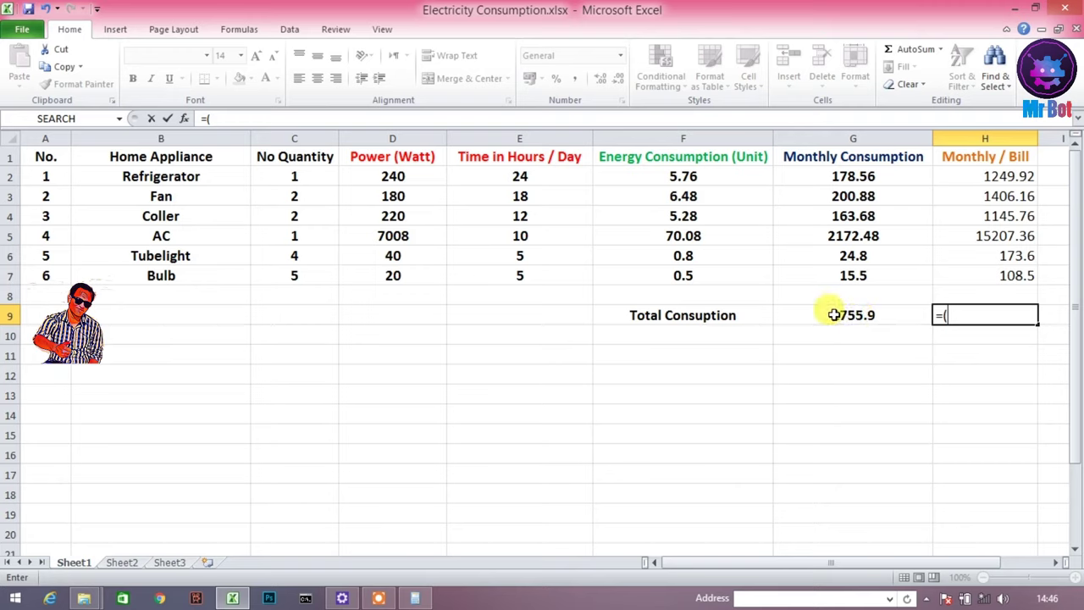
{"action": "left_click", "coordinate": [843, 315]}
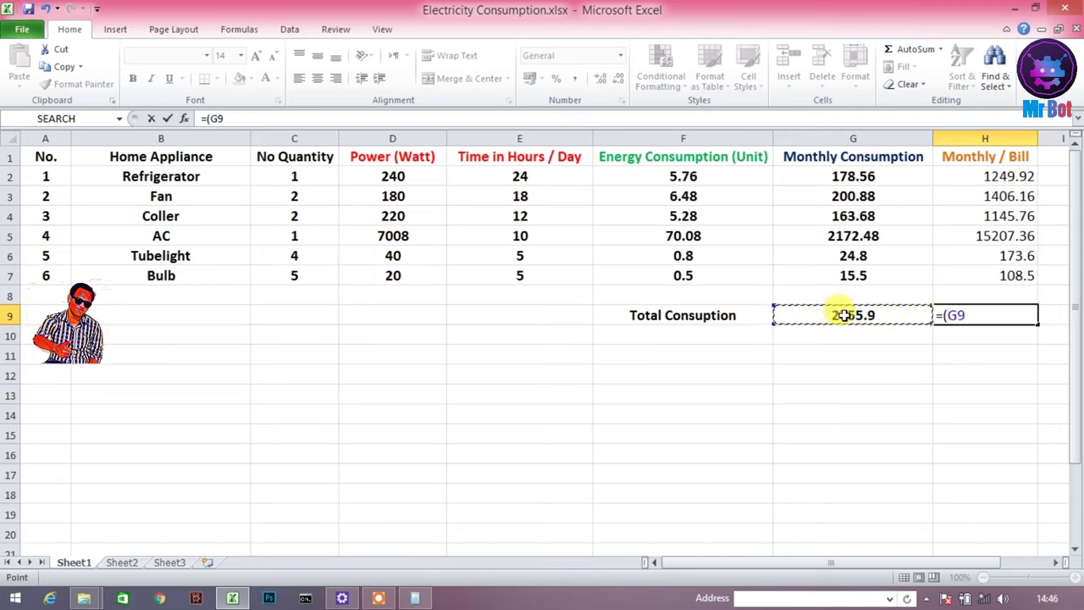
{"action": "type", "text": "*"}
{"action": "type", "text": "7"}
{"action": "type", "text": ")"}
{"action": "key", "text": "Return"}
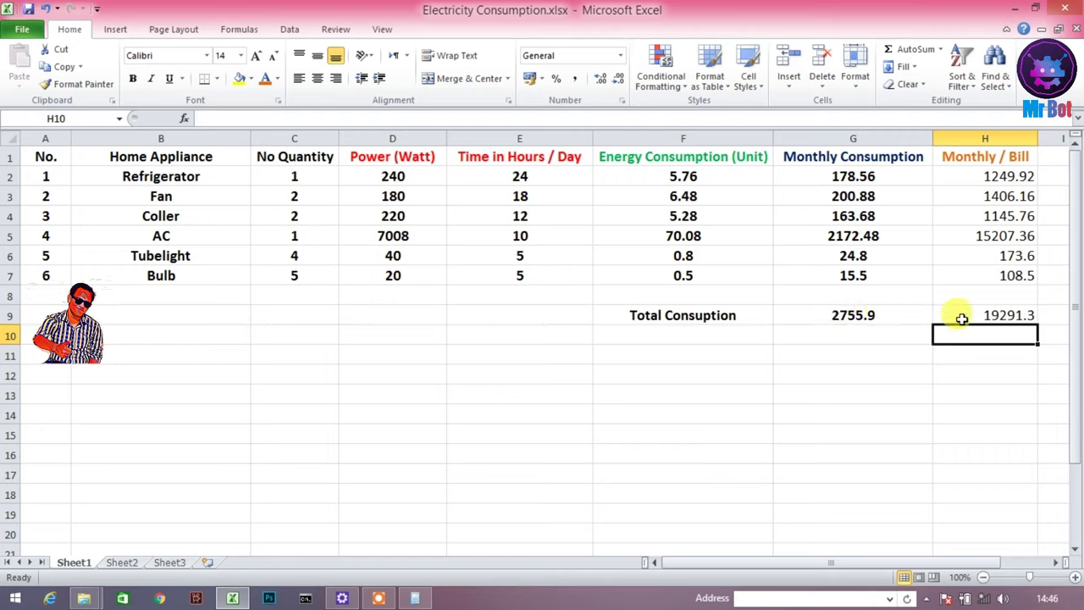
{"action": "left_click", "coordinate": [992, 315]}
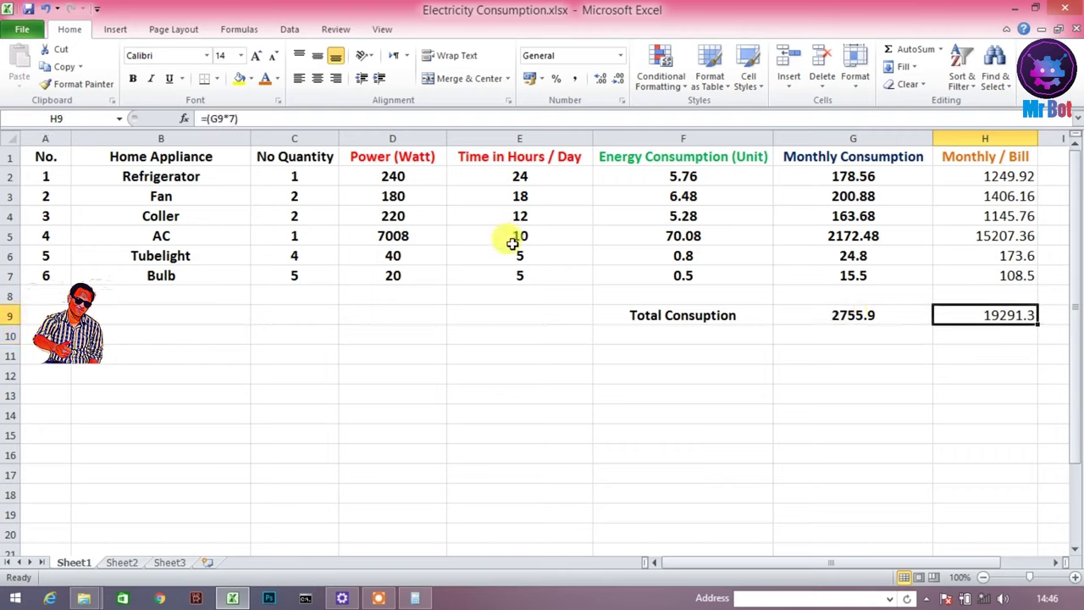
{"action": "left_click", "coordinate": [1011, 354]}
- Middle-align and centre the 19291.3 total bill in H9 and give it a yellow fill
{"action": "left_click", "coordinate": [1009, 315]}
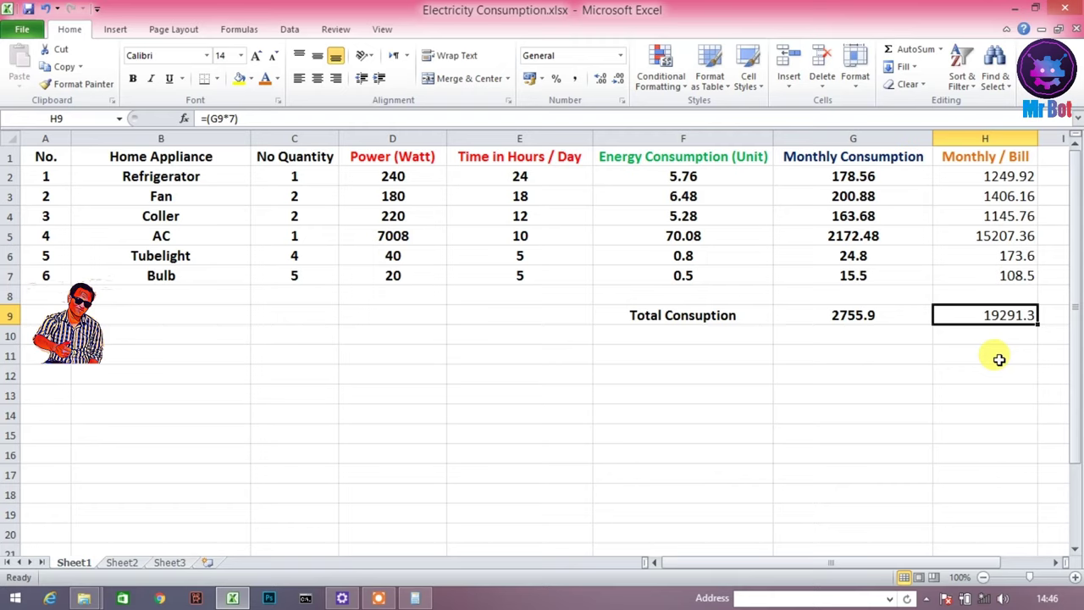
{"action": "key", "text": "Return"}
{"action": "left_click", "coordinate": [954, 391]}
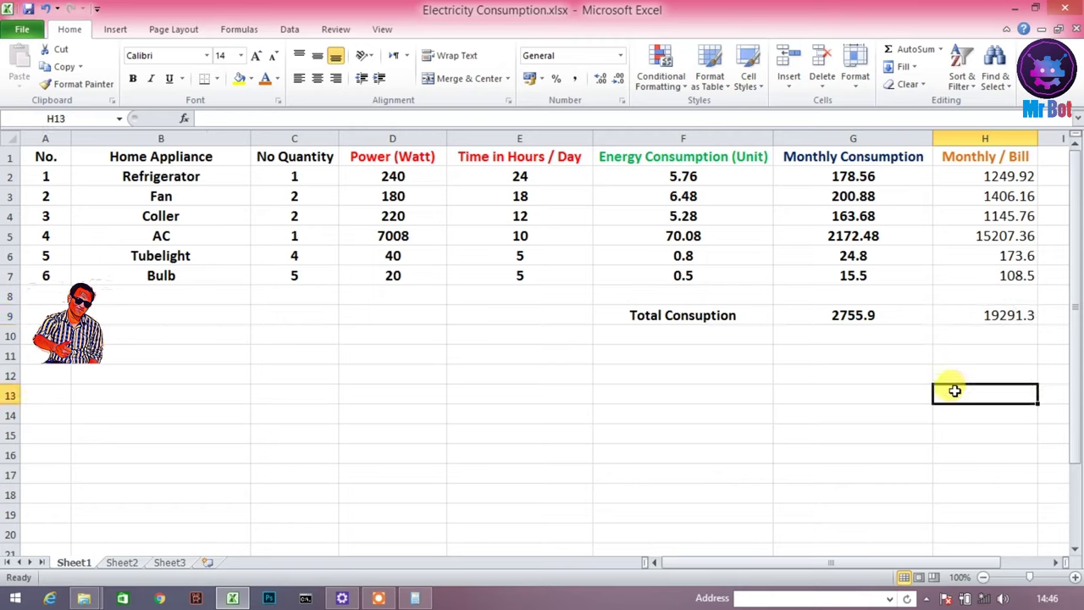
{"action": "left_click", "coordinate": [822, 406]}
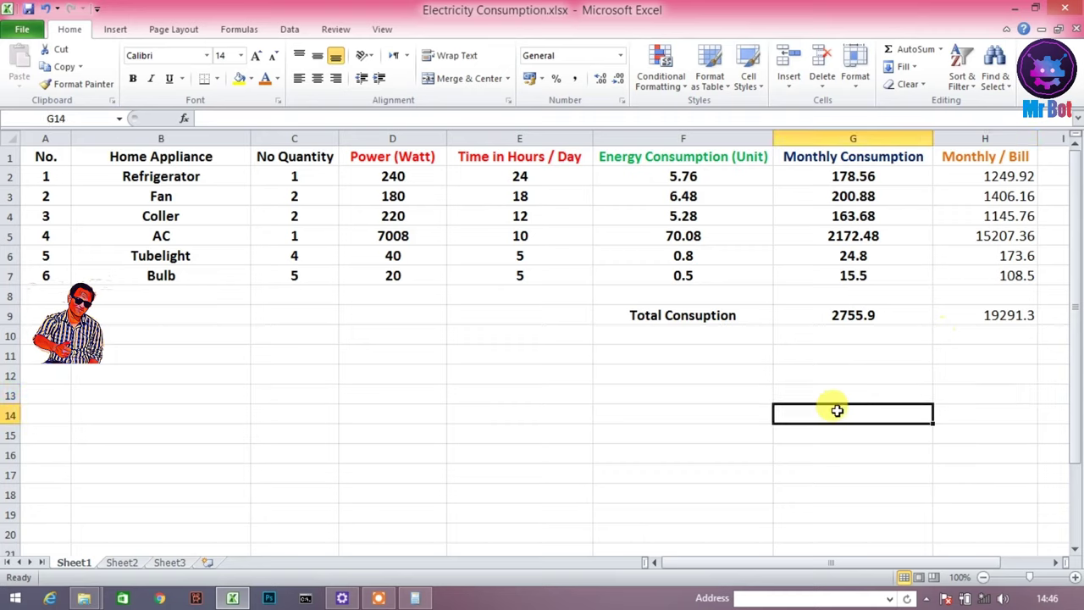
{"action": "left_click", "coordinate": [1006, 315]}
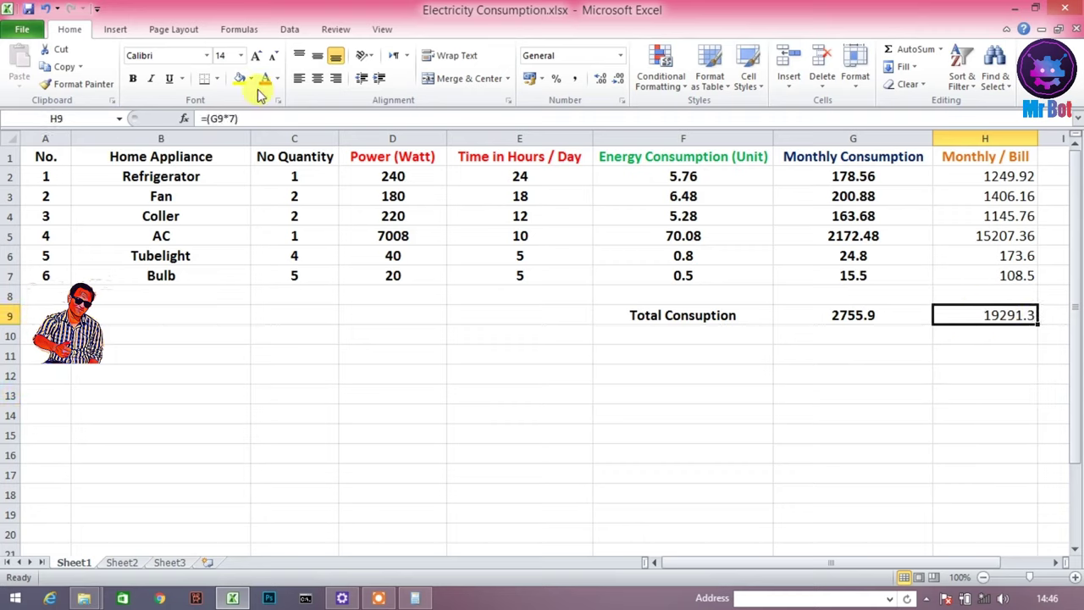
{"action": "left_click", "coordinate": [316, 55]}
{"action": "left_click", "coordinate": [316, 78]}
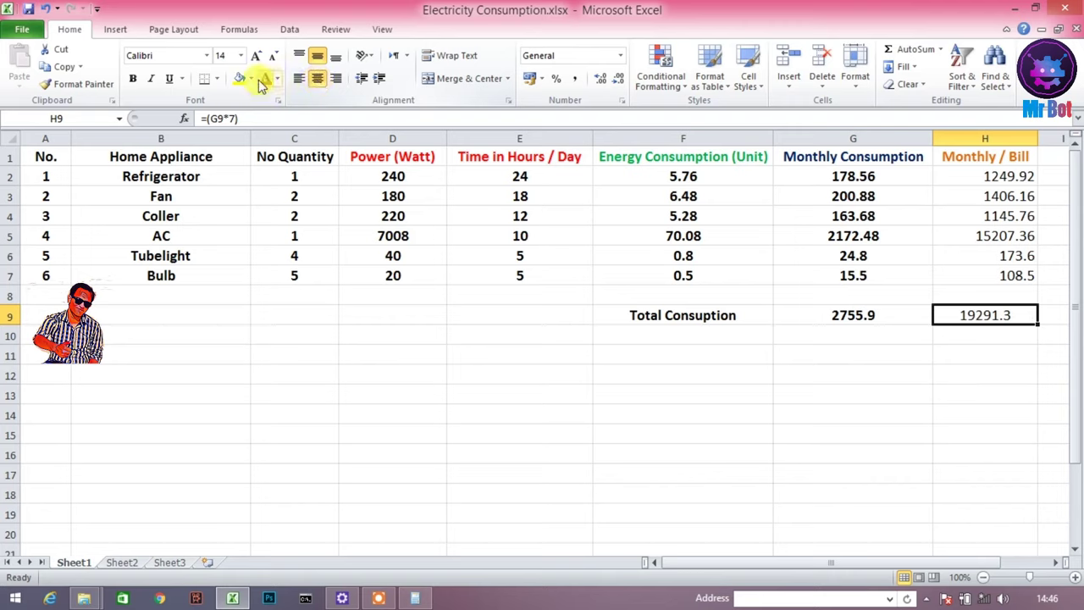
{"action": "left_click", "coordinate": [241, 78]}
{"action": "left_click", "coordinate": [547, 320]}
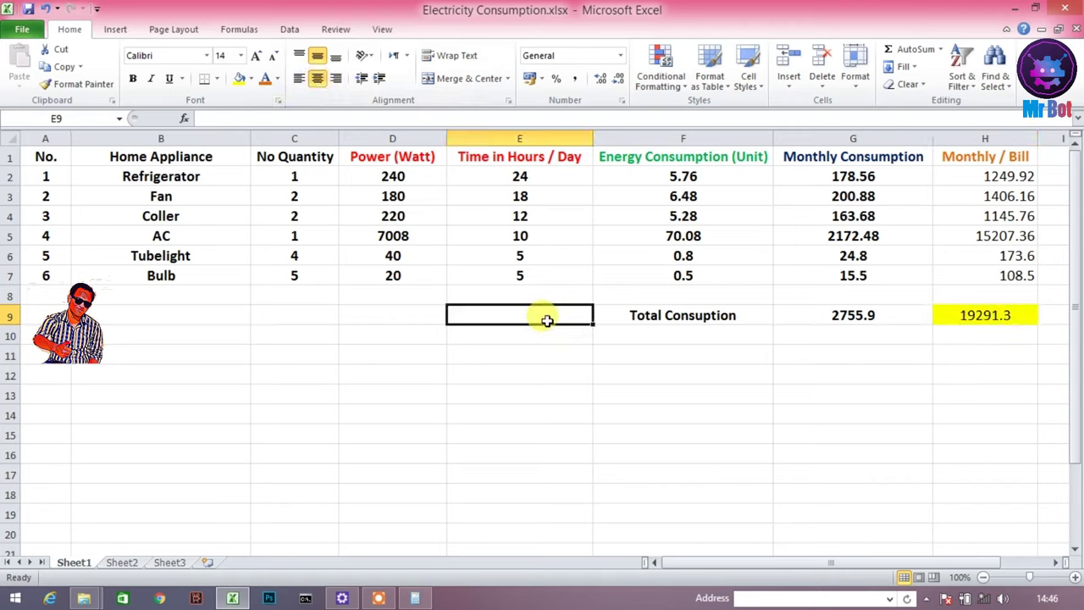
{"action": "left_click", "coordinate": [1013, 355]}
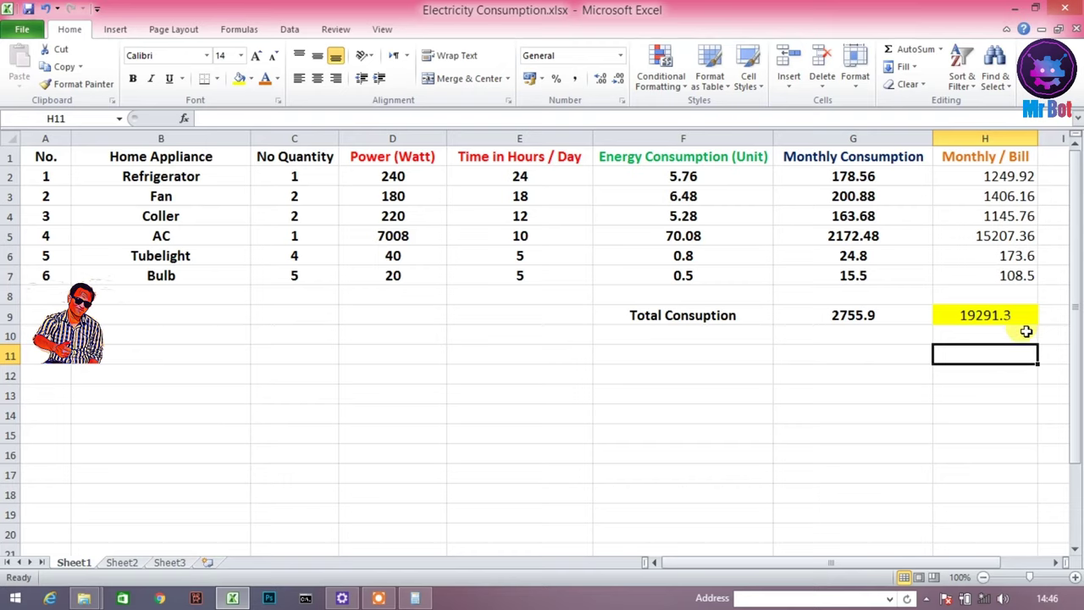
{"action": "left_click", "coordinate": [1002, 315]}
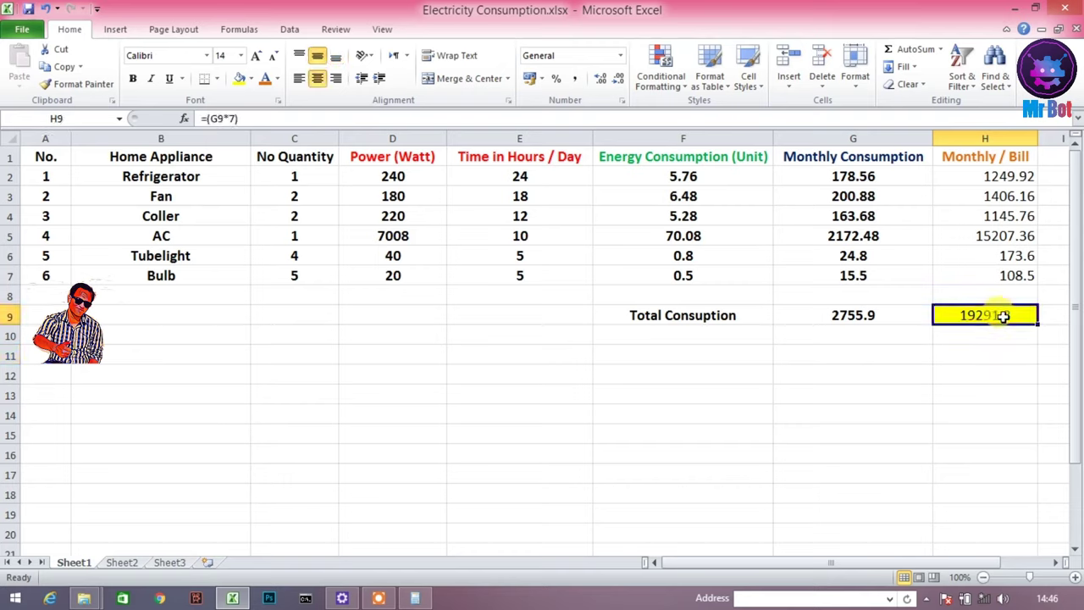
{"action": "left_click", "coordinate": [821, 298]}
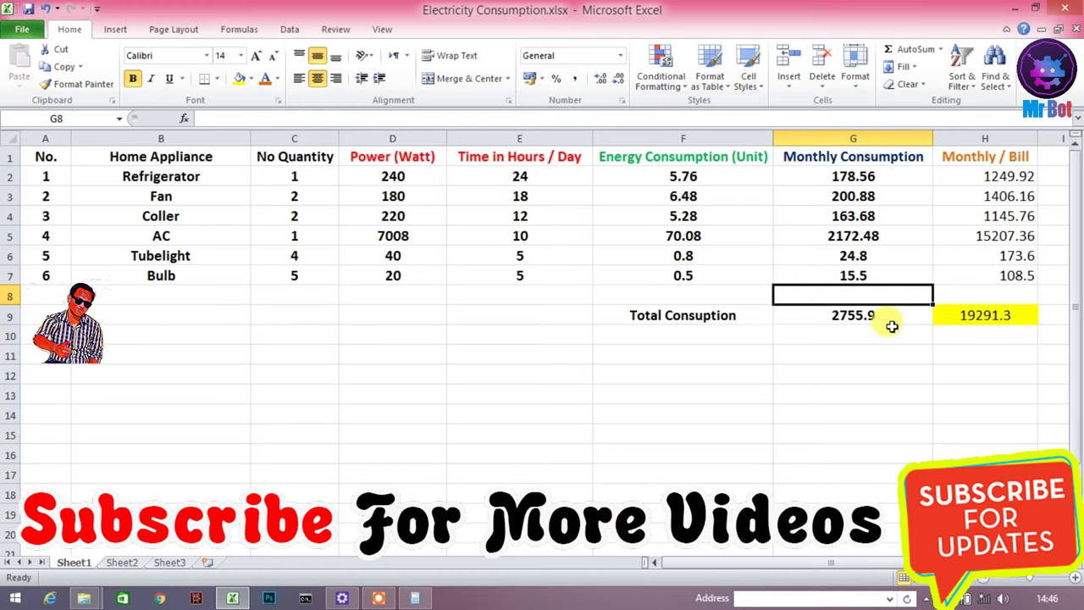
{"action": "left_click", "coordinate": [992, 314]}
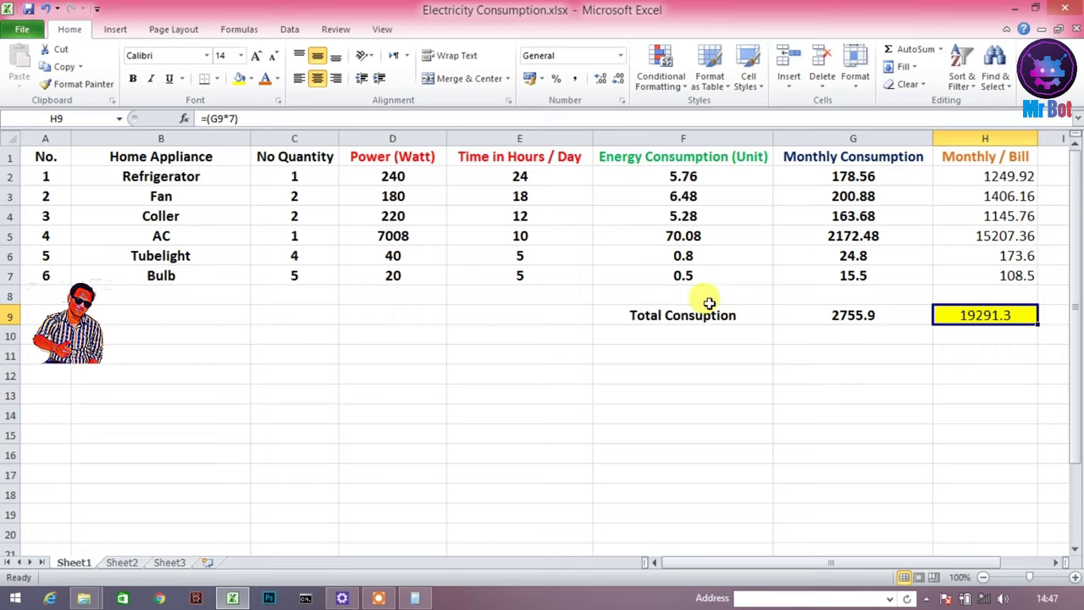
{"action": "left_click", "coordinate": [811, 394]}
{"action": "left_click", "coordinate": [1028, 348]}
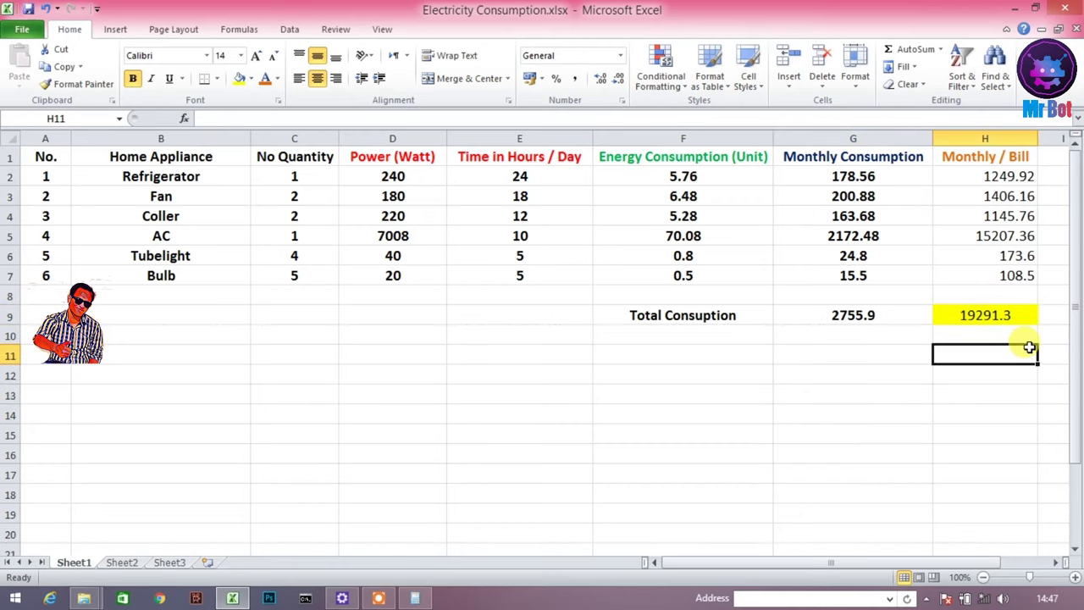
{"action": "left_click", "coordinate": [923, 370]}
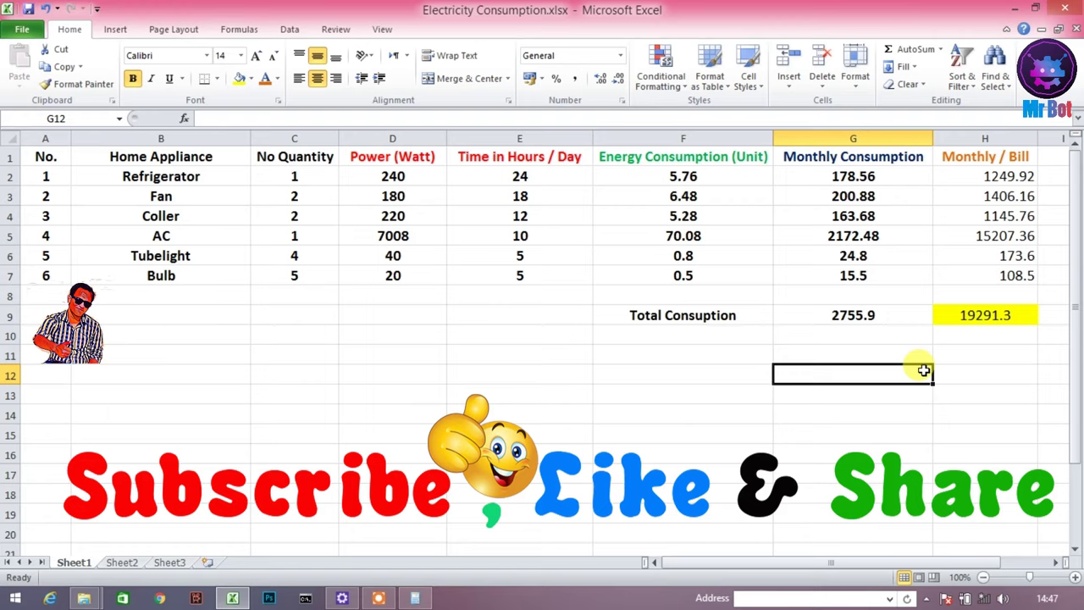
{"action": "left_click", "coordinate": [732, 342]}
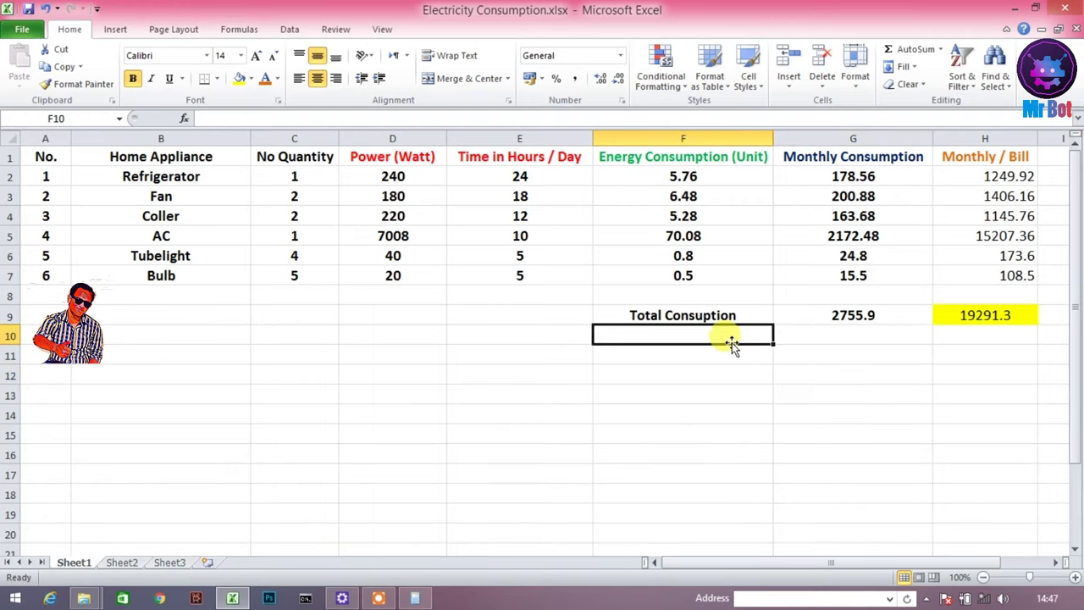